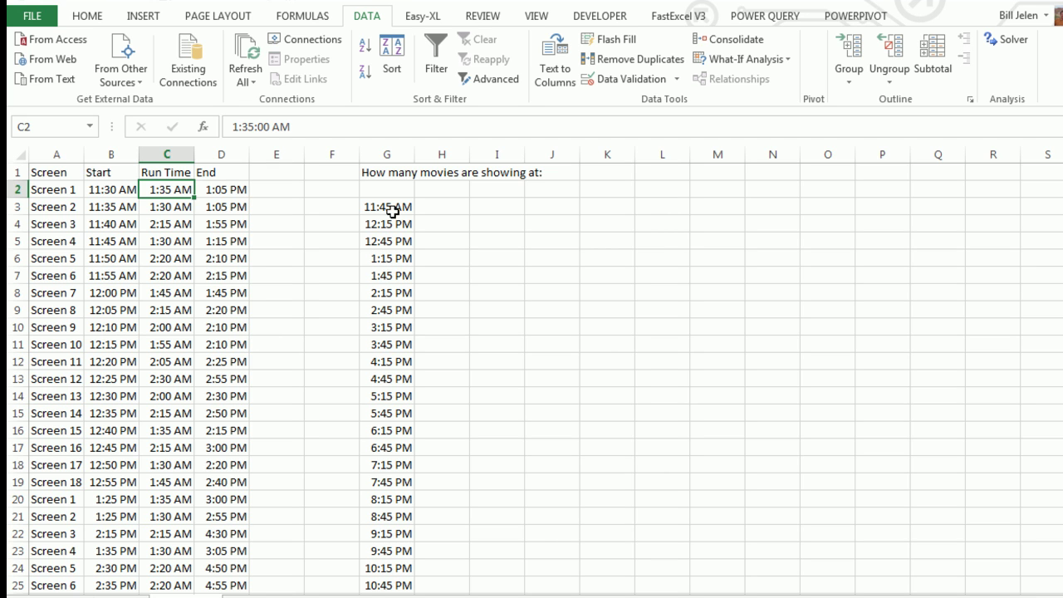
- Copy the 4:15 PM showtime from G12 into E1 as the test time
click(400, 361)
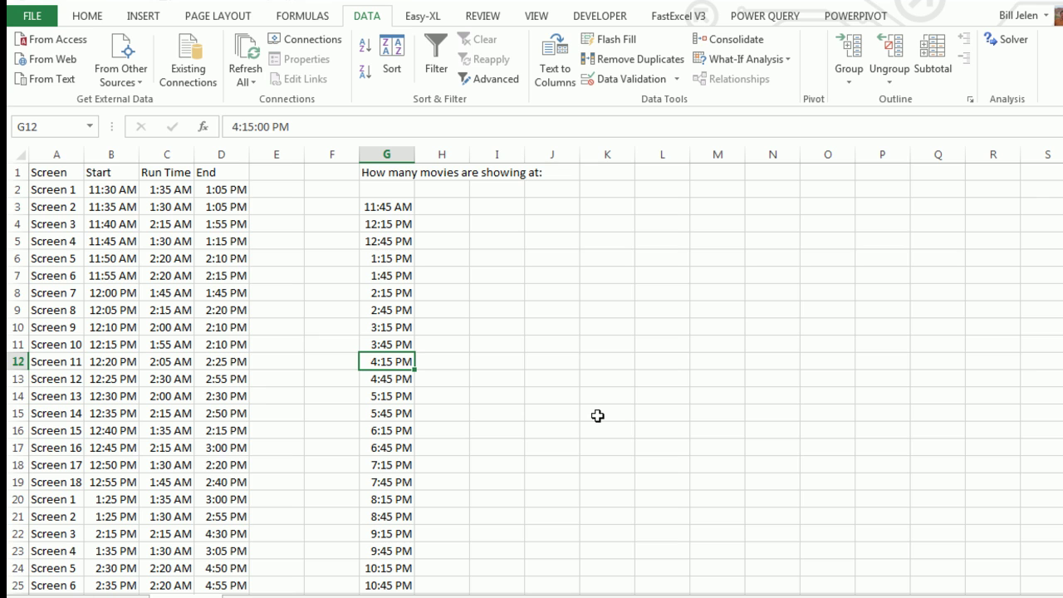
key(ctrl+c)
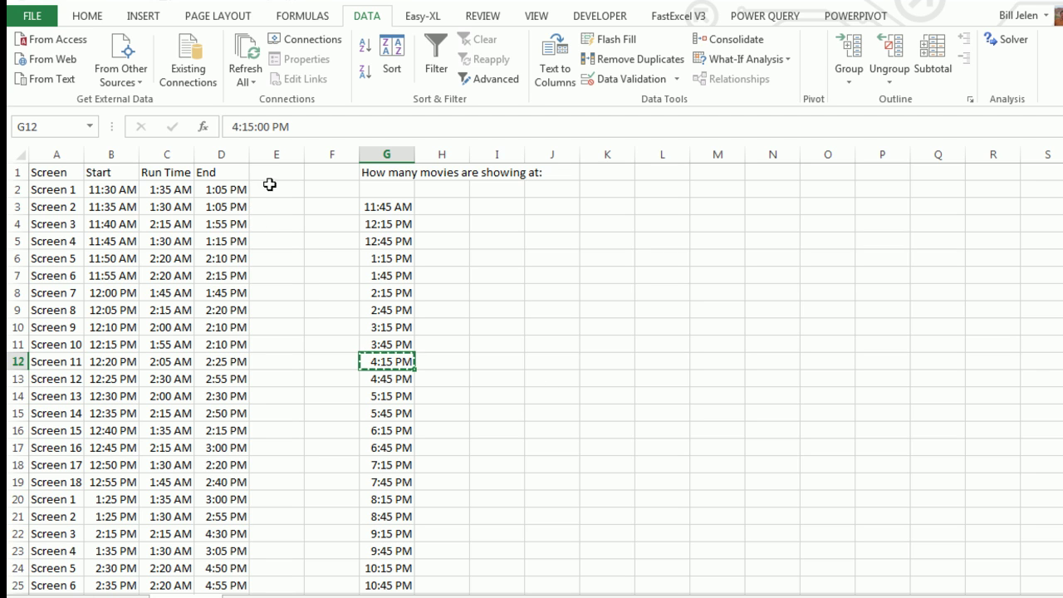
click(271, 175)
key(ctrl+v)
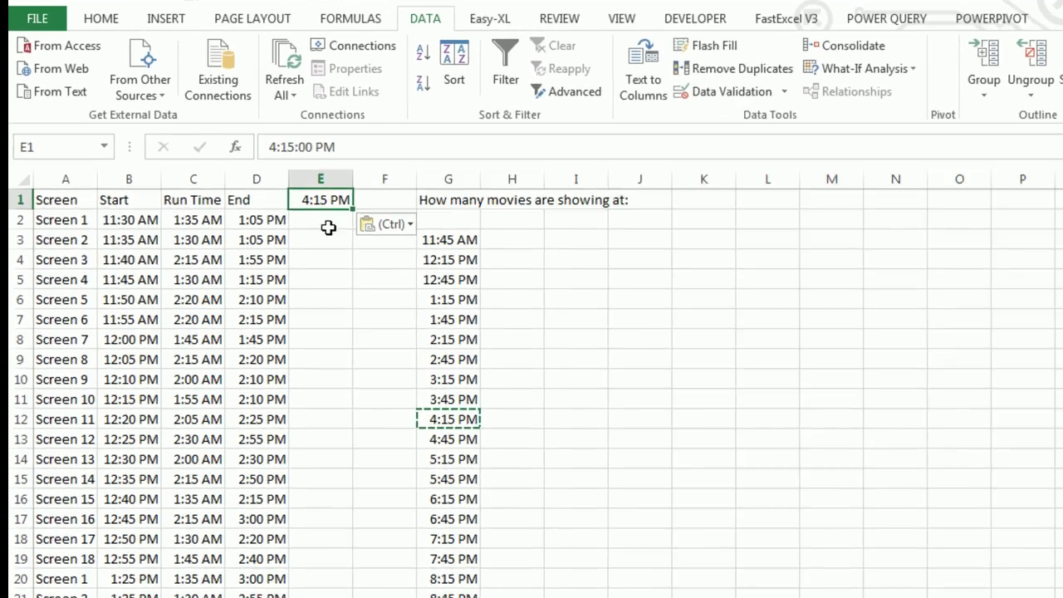
- Enter =IF(AND(B2<=$E$1,D2>=$E$1),1,0) in E2 to flag whether Screen 1 is showing
click(285, 190)
text(=IF()
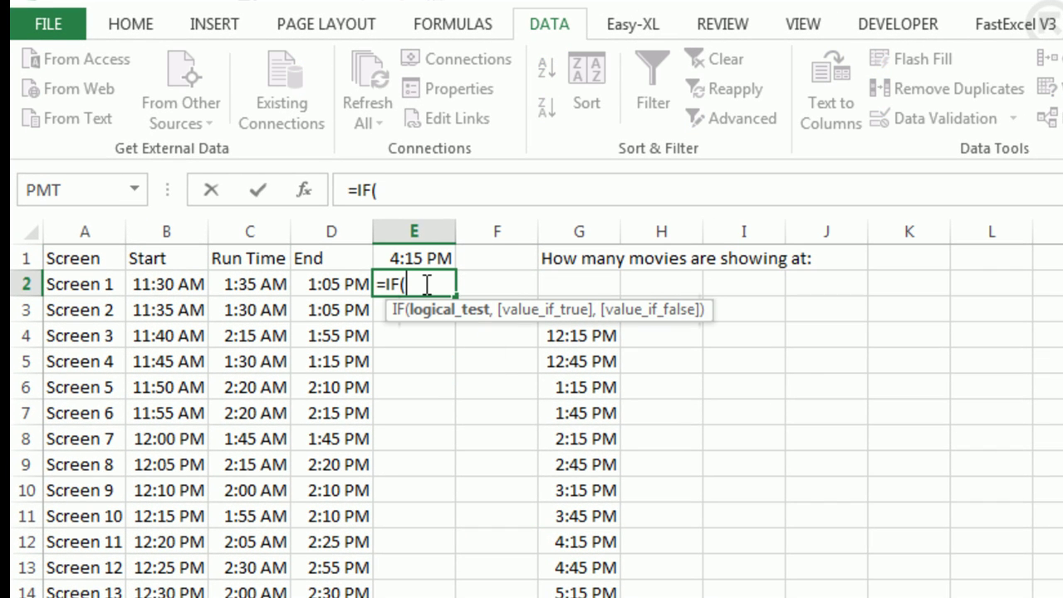
text(AND()
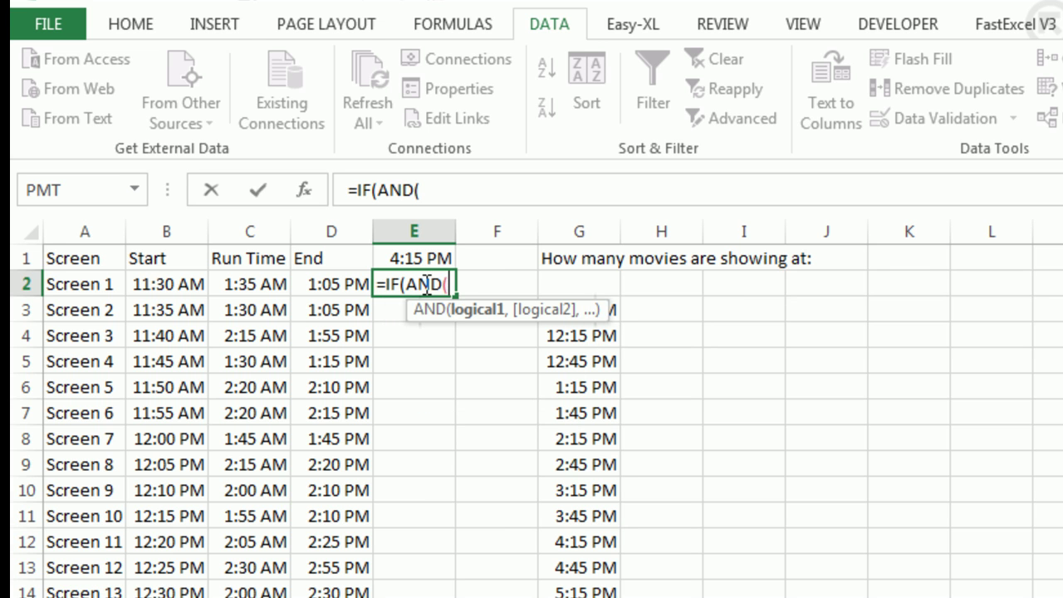
key(Left)
key(Left)
key(Left)
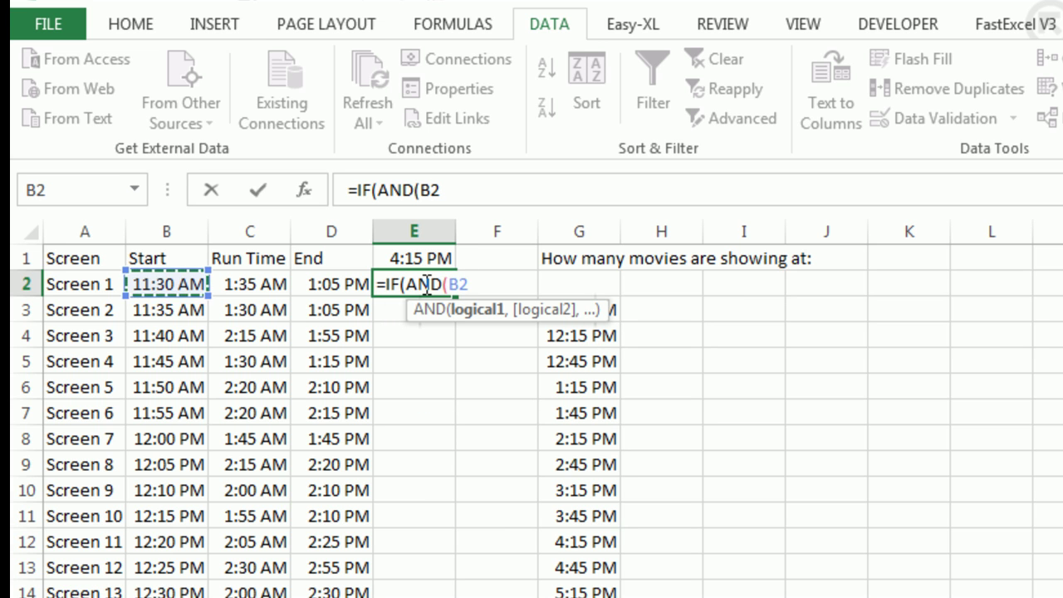
text(<=)
key(Up)
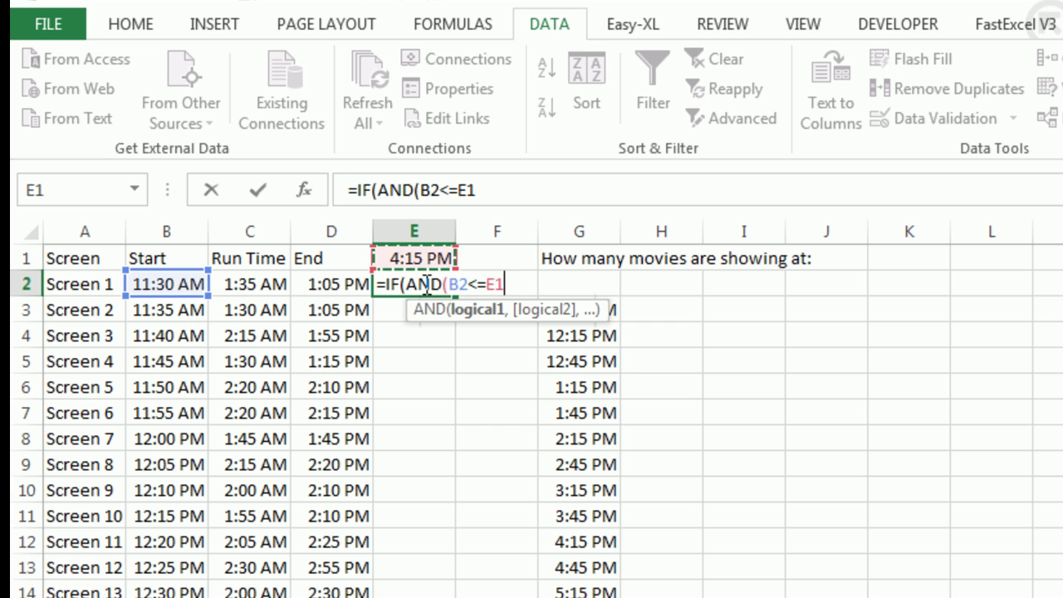
key(F4)
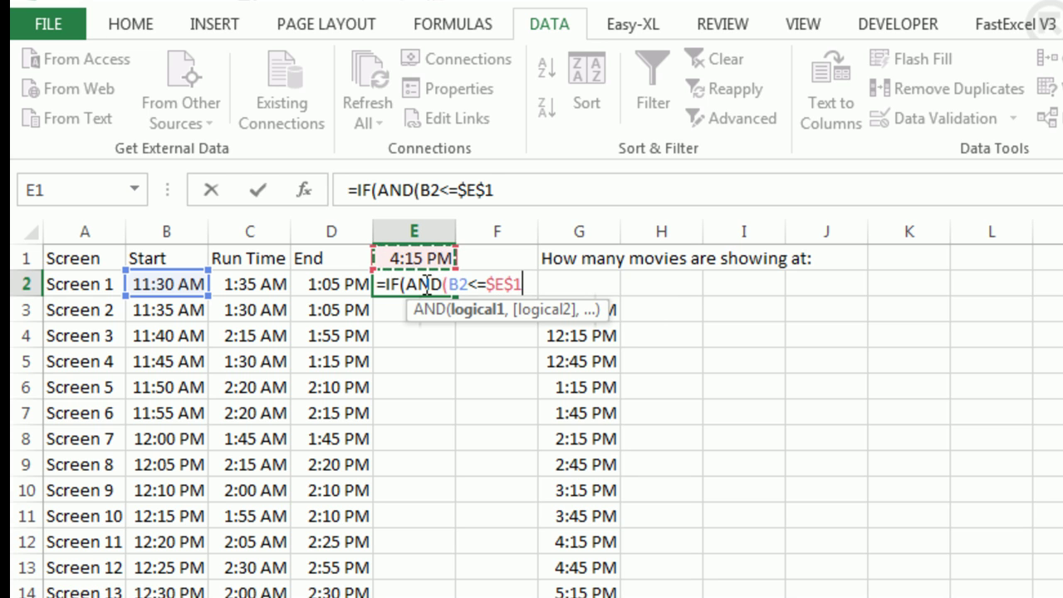
text(,)
key(Left)
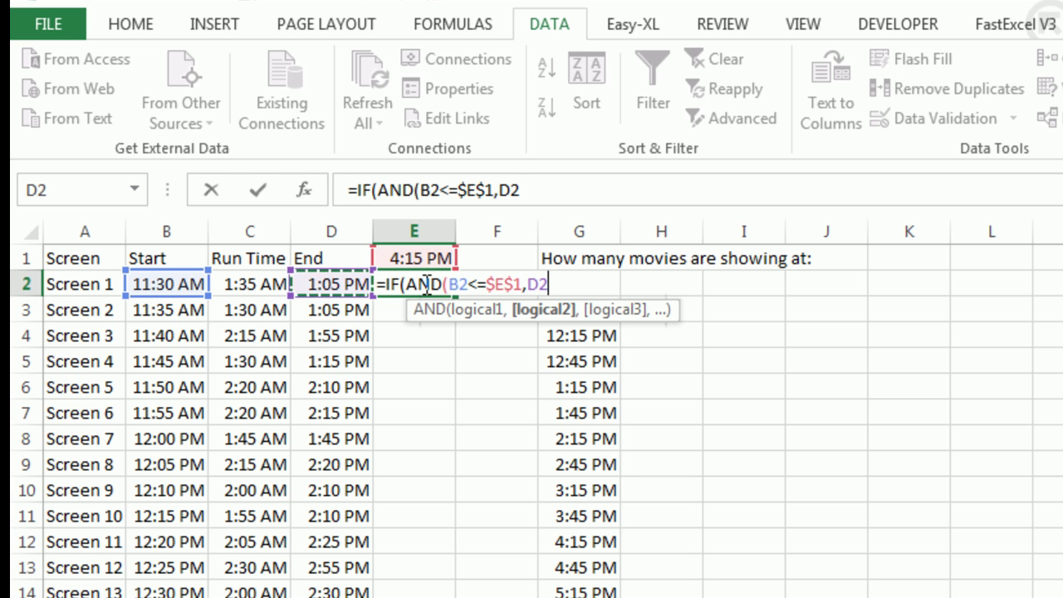
text(>=)
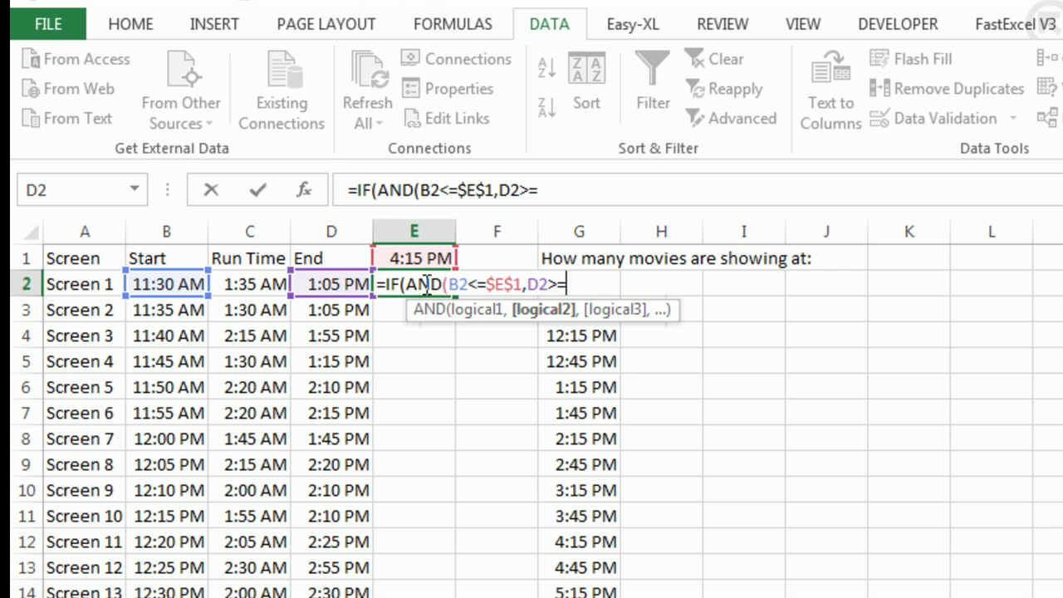
key(Up)
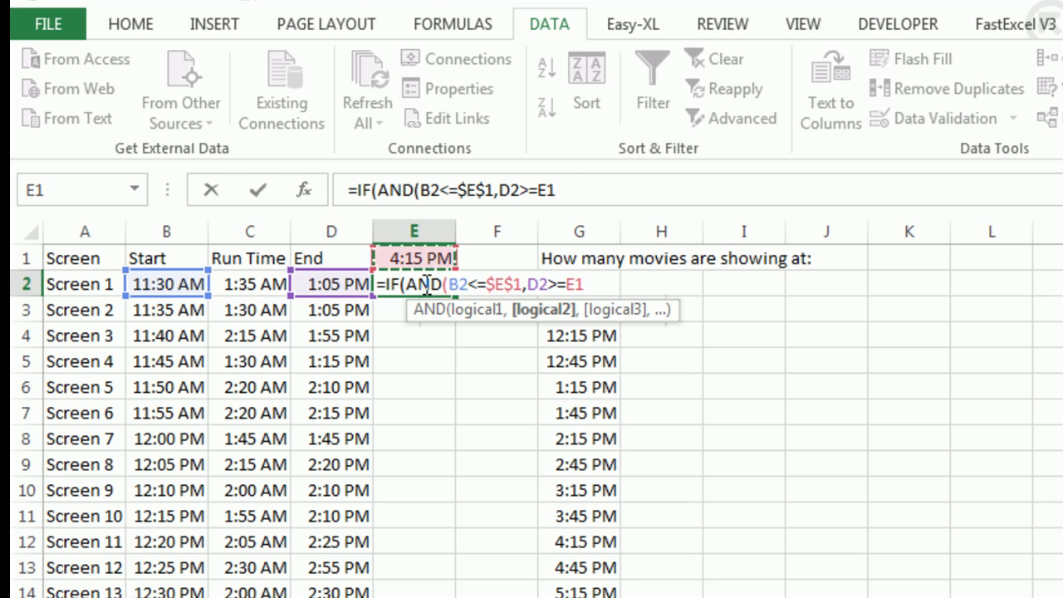
key(F4)
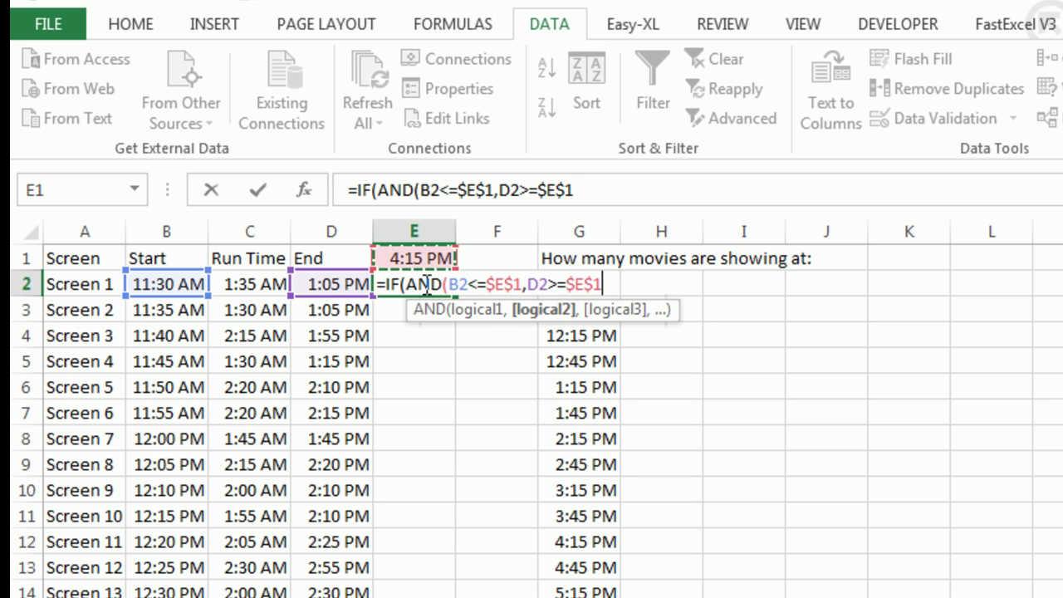
text())
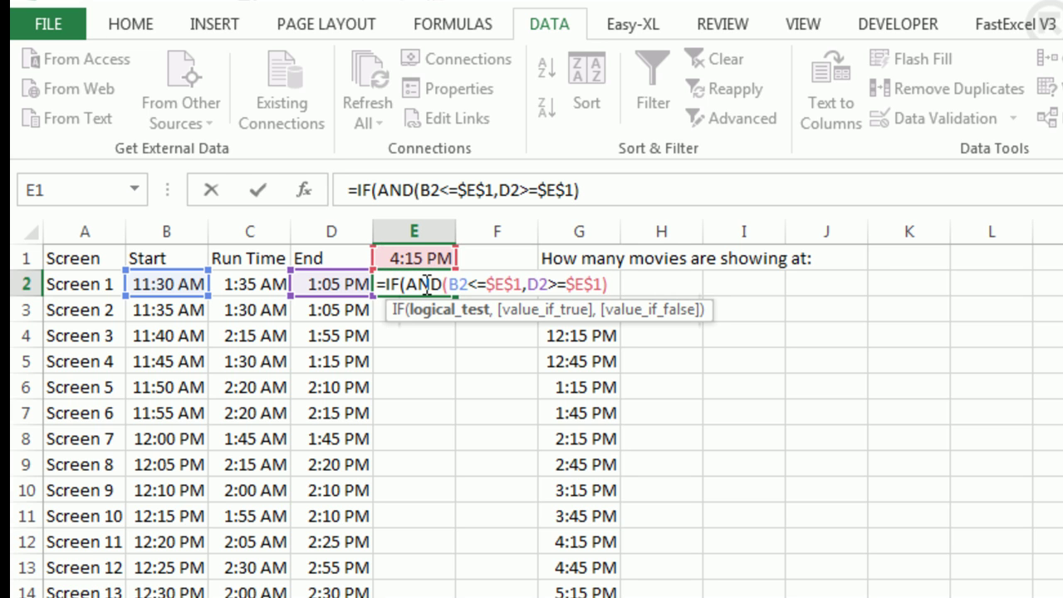
text(,1,0))
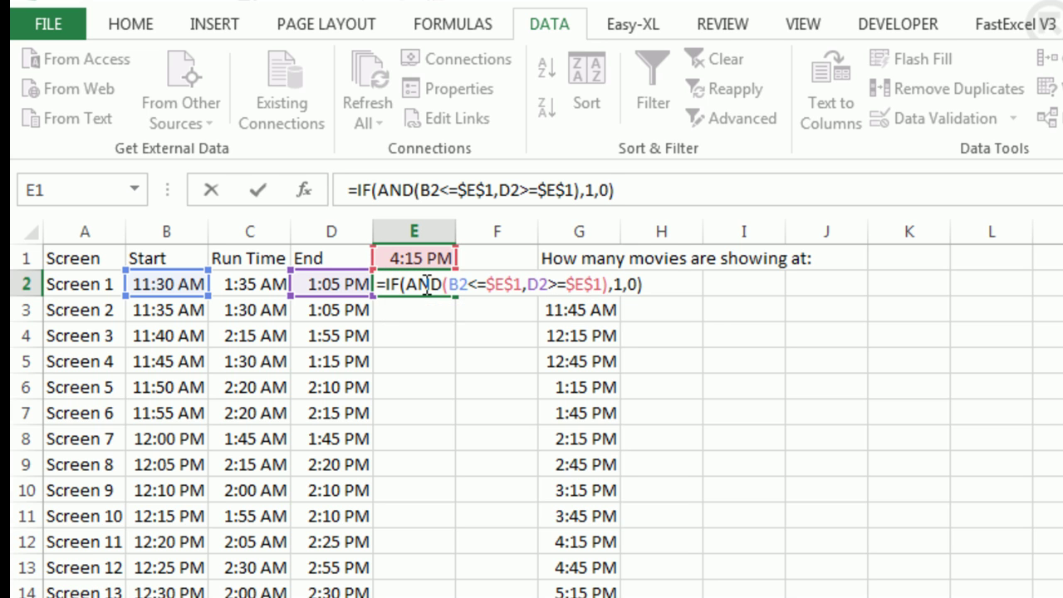
key(ctrl+Return)
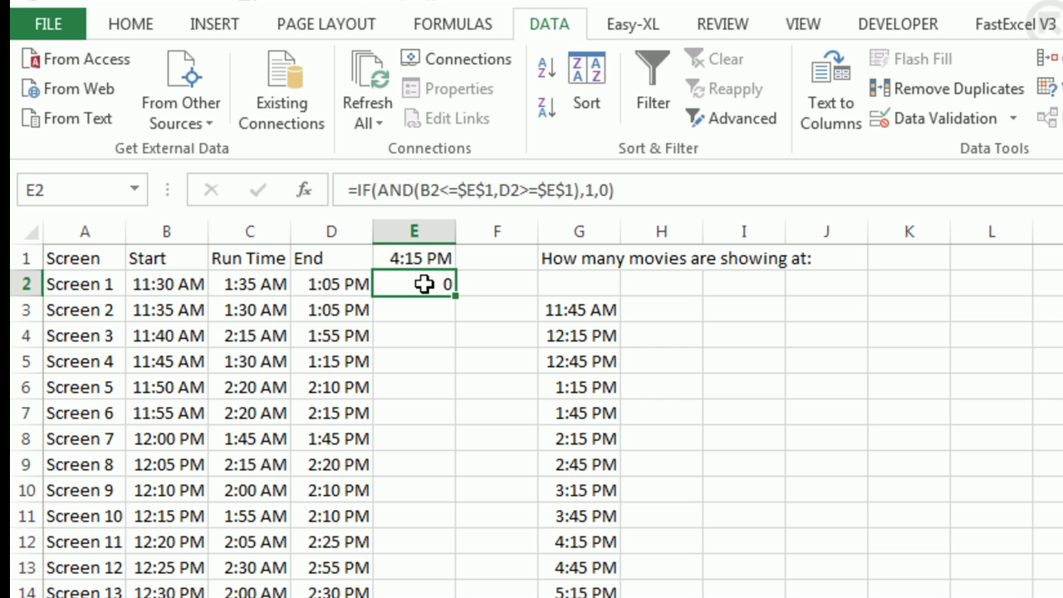
- Fill the flag formula down column E and total it in H2 with =SUM(E2:E84)
double_click(454, 297)
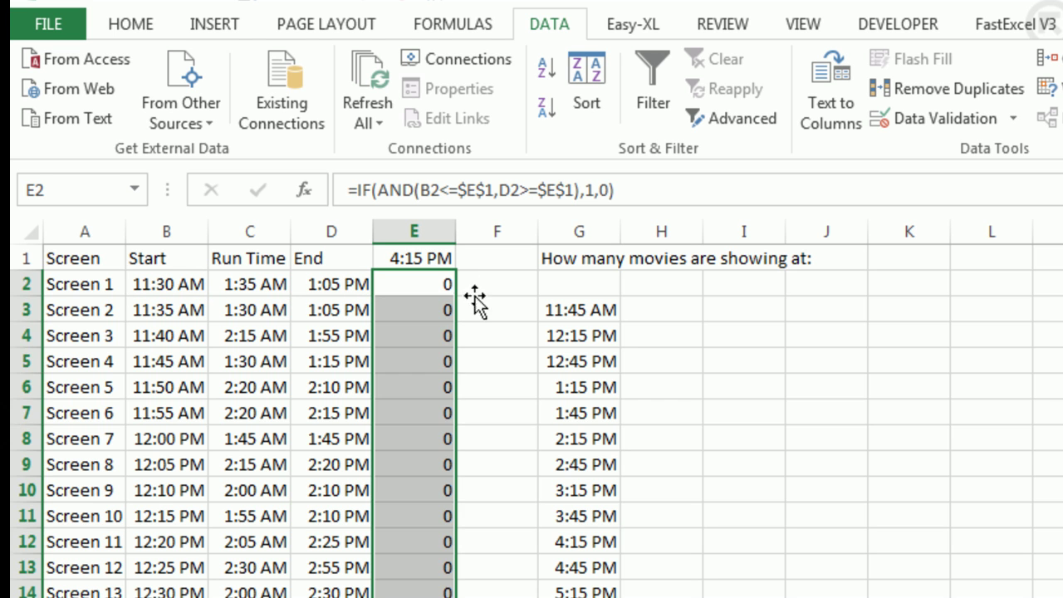
click(656, 286)
text(=sum()
key(Left)
key(Left)
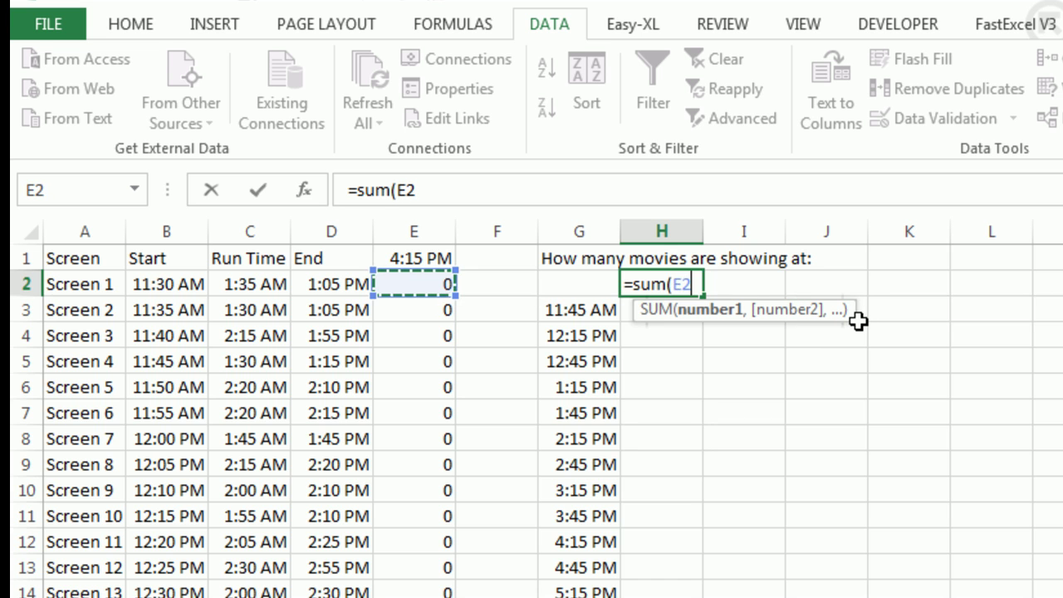
key(ctrl+shift+Down)
text())
key(Return)
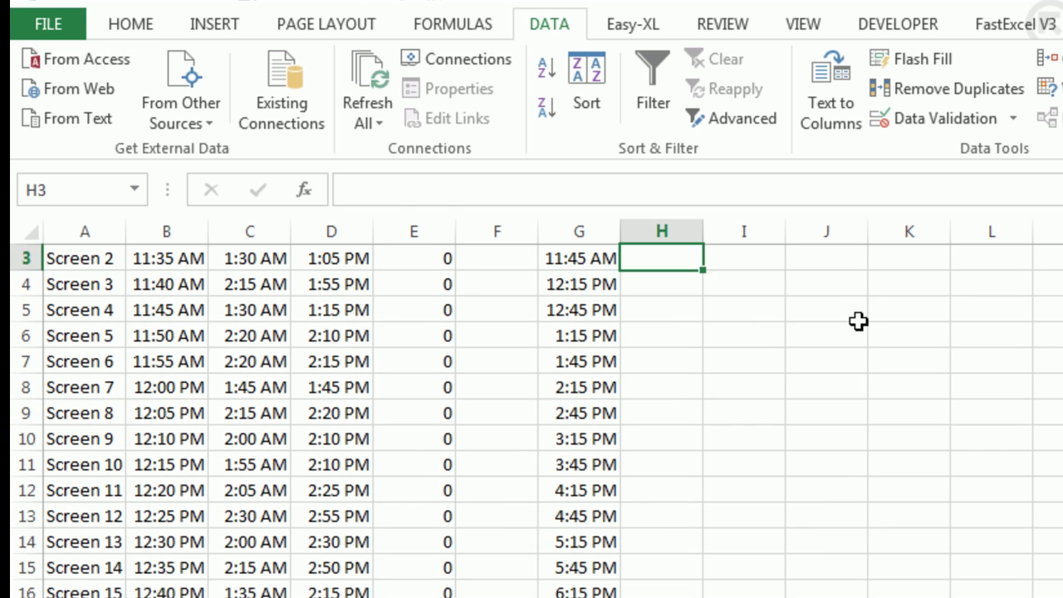
key(Up)
key(Up)
key(Down)
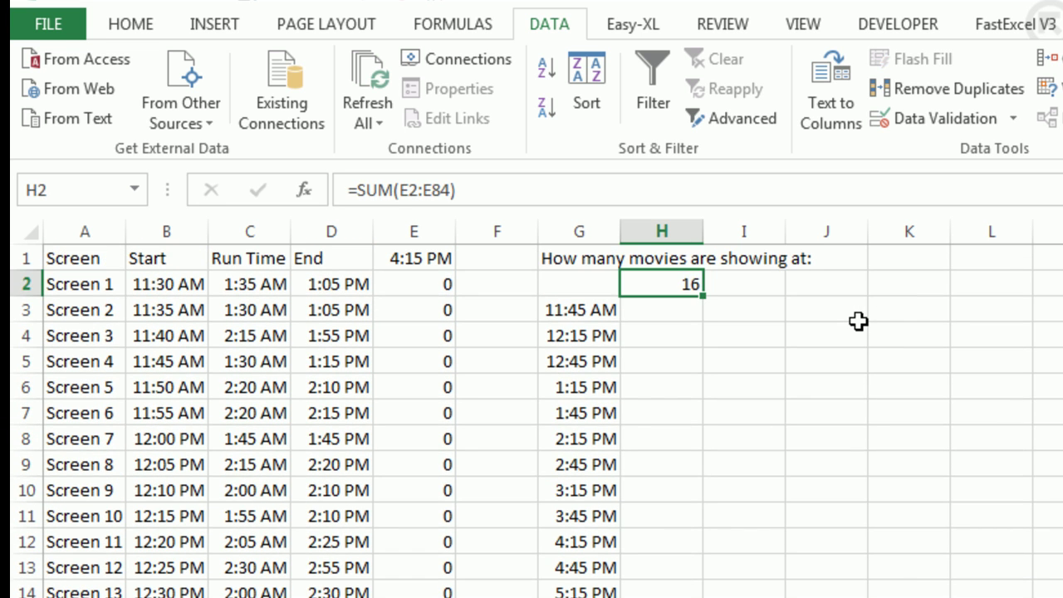
- Change the E1 test time to 4:45 PM so the total reads 15
key(Up)
key(Left)
key(Left)
key(Left)
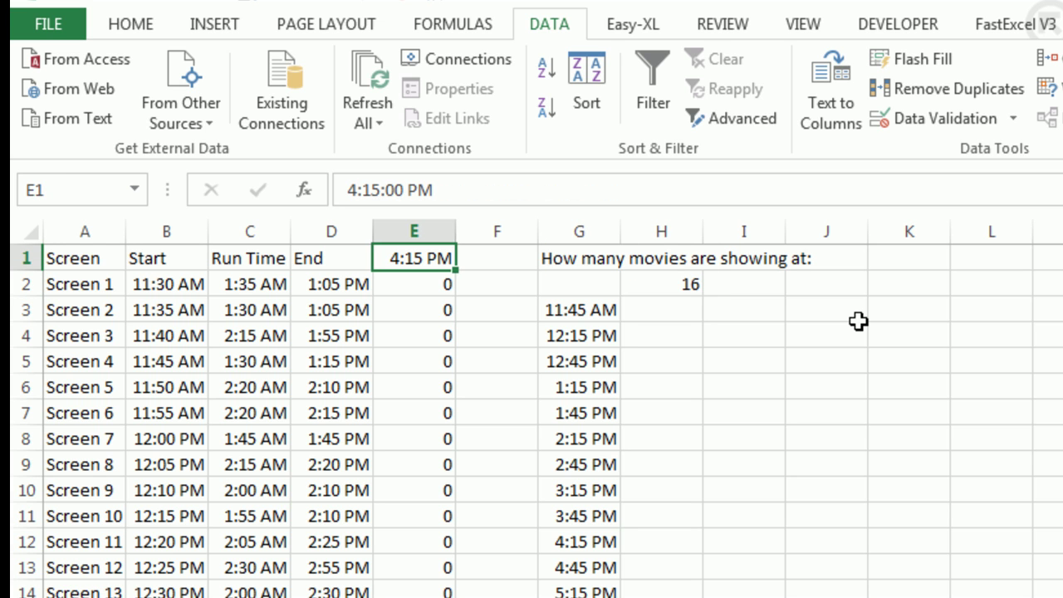
text(4:45 pm)
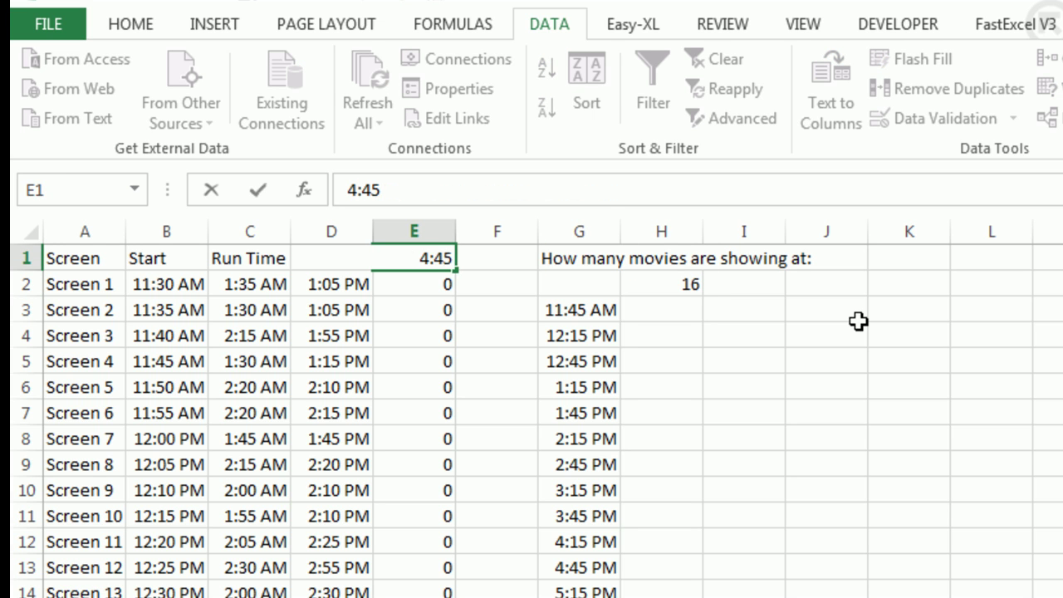
key(ctrl+Return)
key(Return)
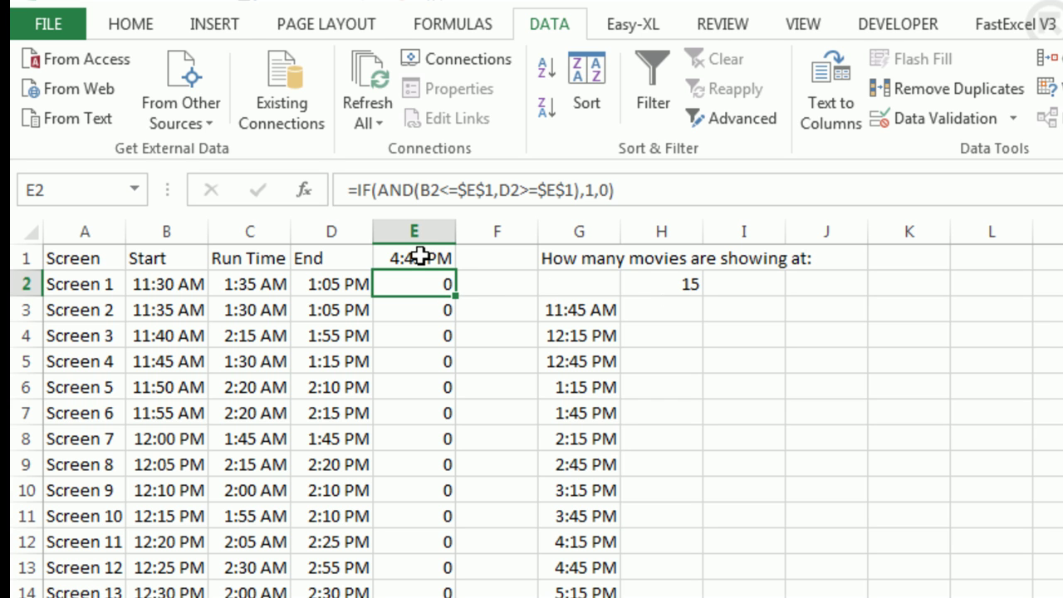
- Build a Data Table on G2:H25 with column input cell $E$1 to count movies per showtime
click(578, 282)
key(shift+Down)
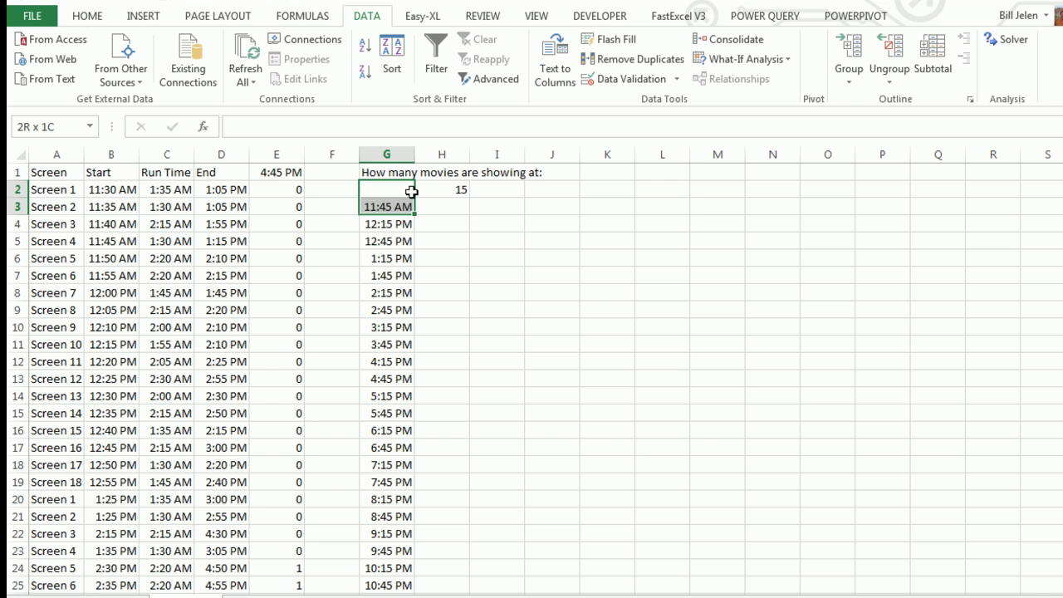
key(ctrl+shift+Down)
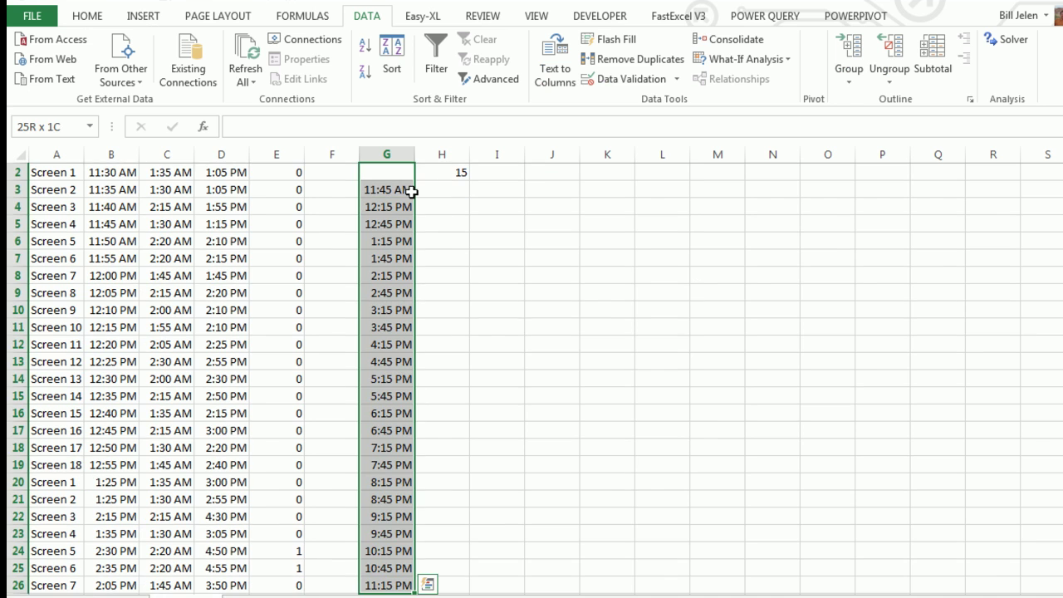
key(shift+Right)
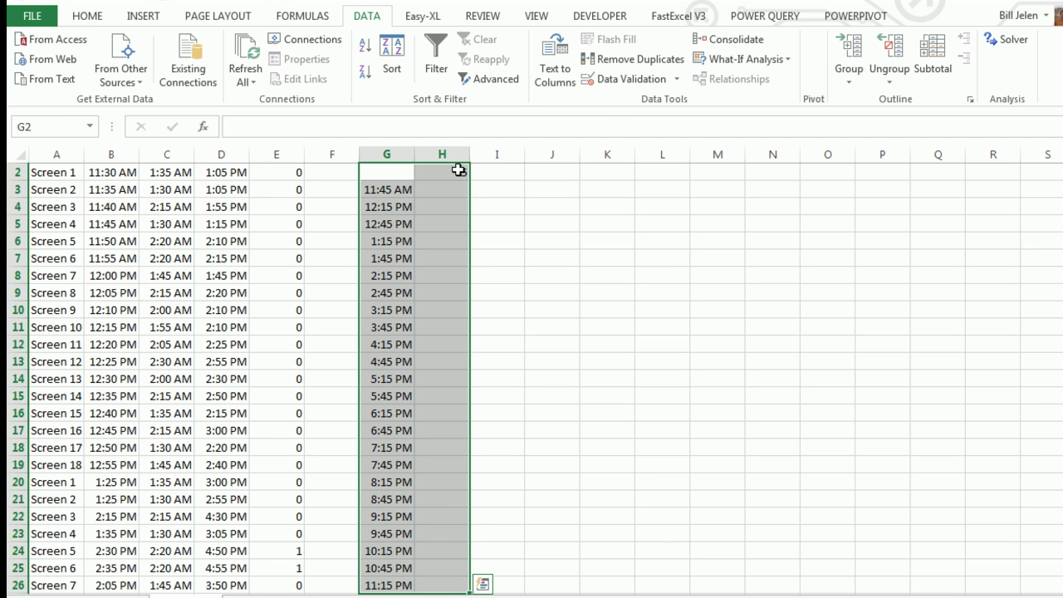
click(739, 59)
click(746, 122)
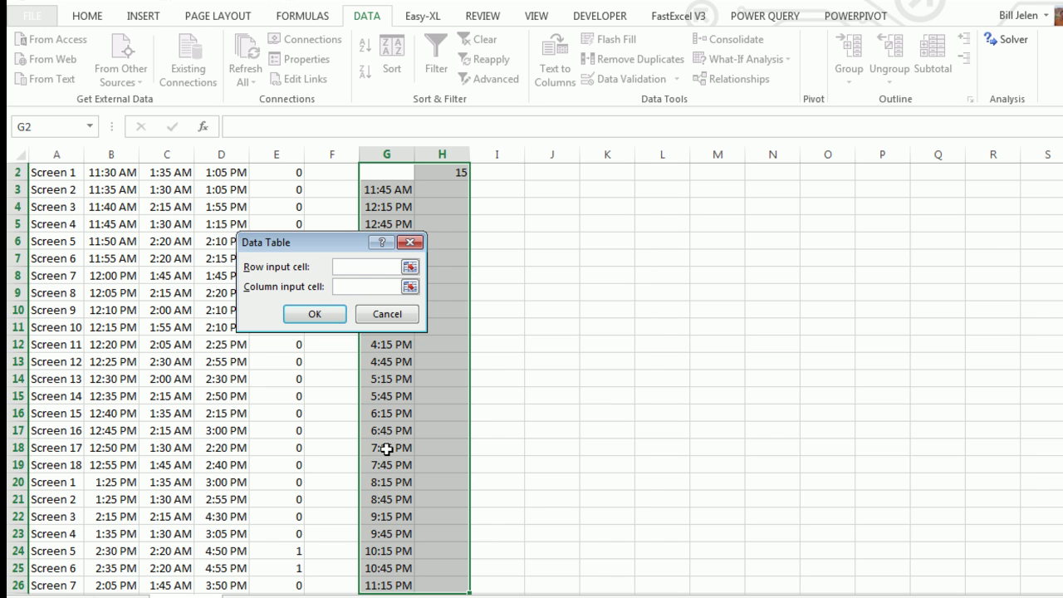
scroll(532, 373, up, 1)
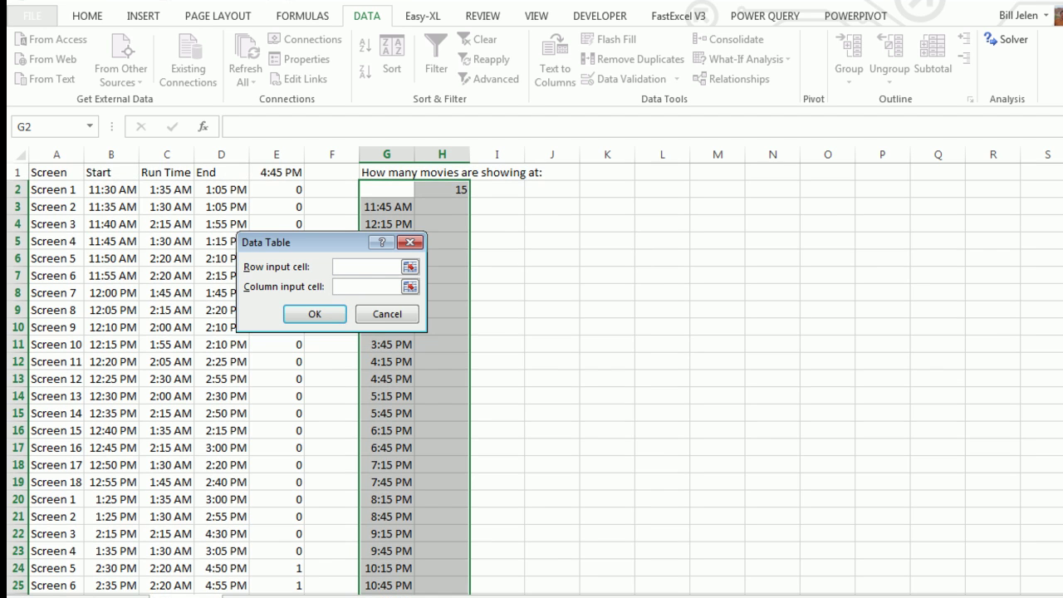
click(281, 171)
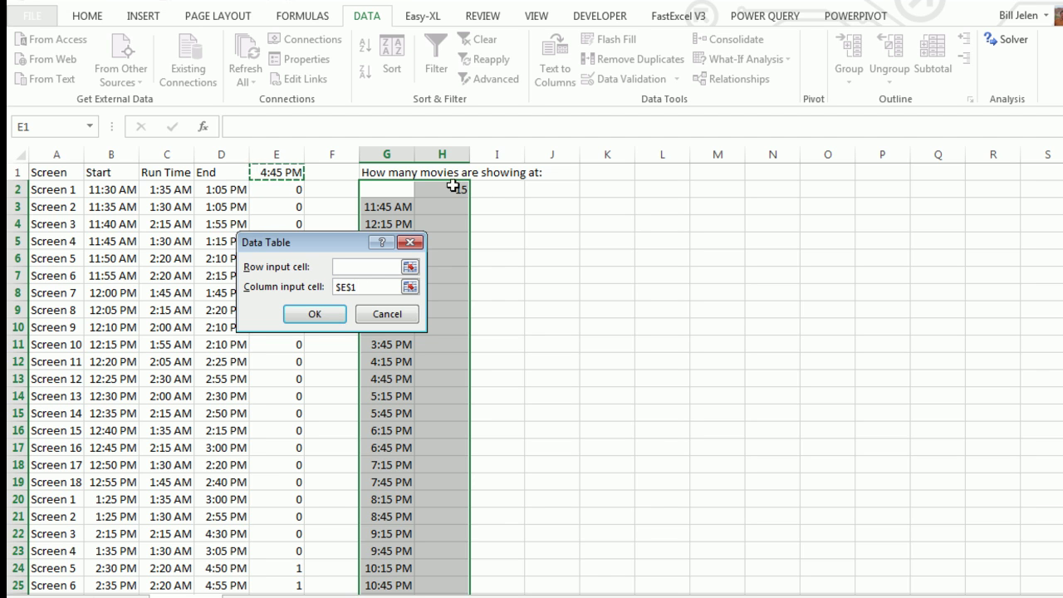
click(321, 312)
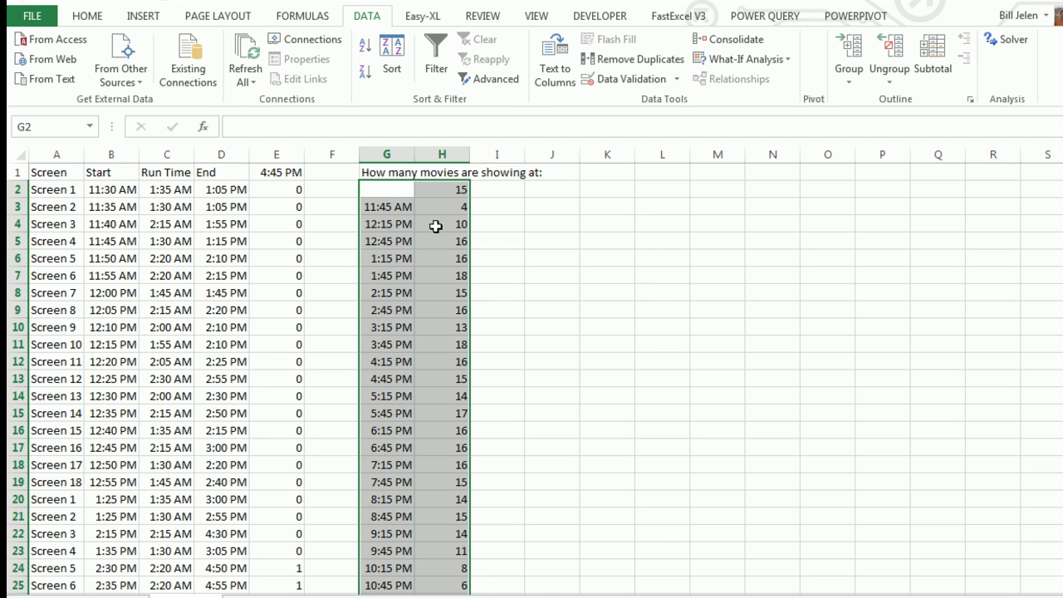
scroll(525, 257, down, 4)
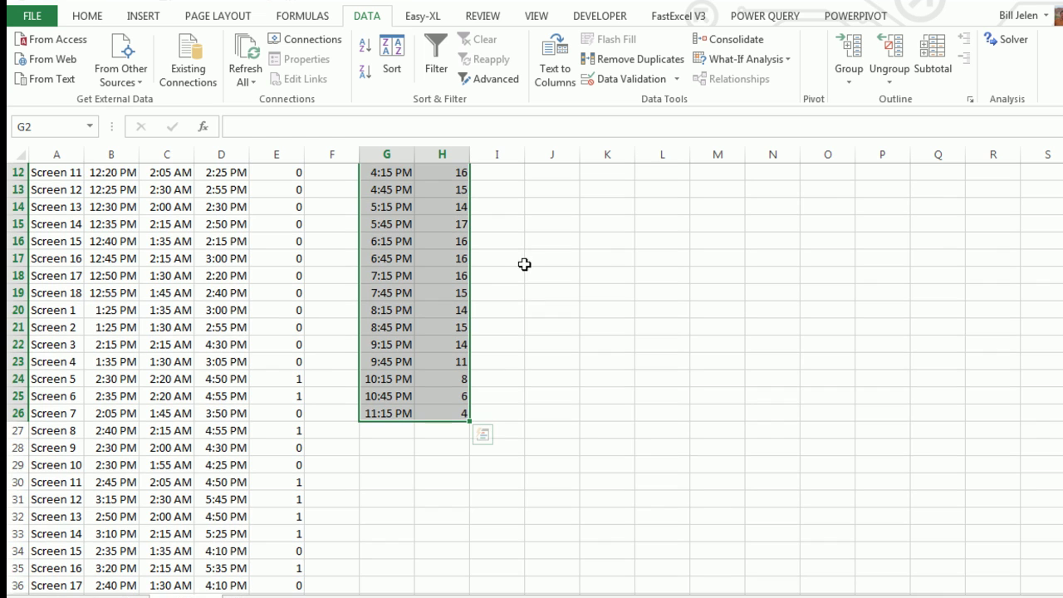
scroll(523, 275, up, 4)
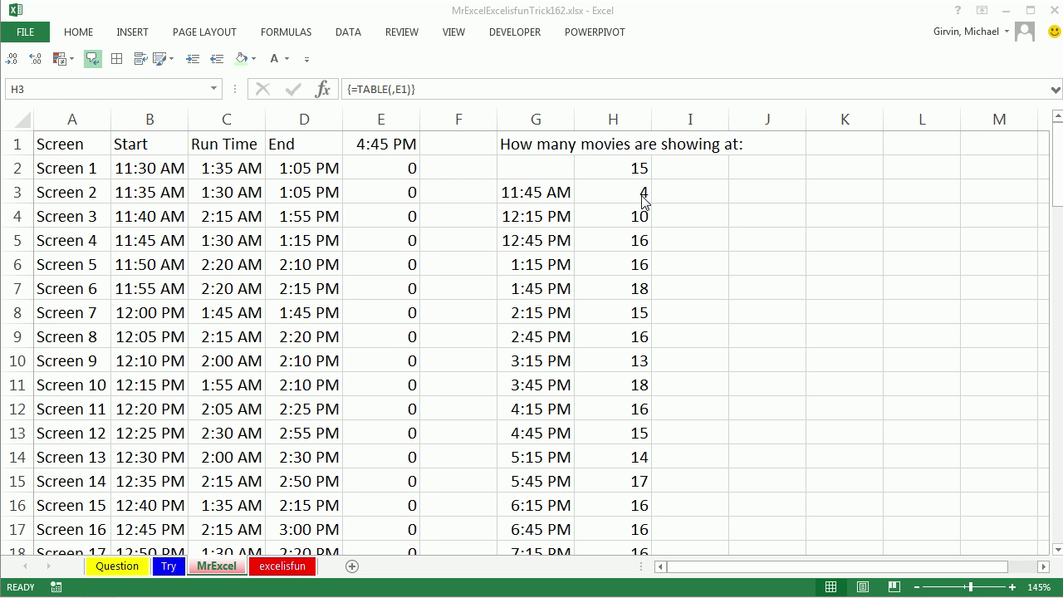
- Inspect H3's =TABLE(,E1) formula without changing it, then go to the excelisfun sheet
click(643, 197)
double_click(645, 195)
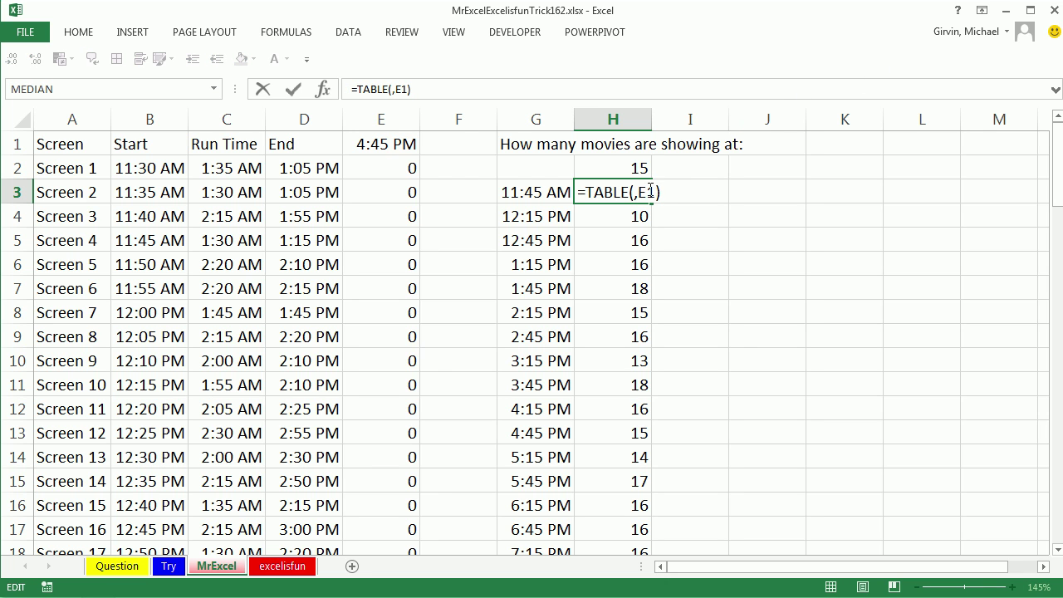
key(Escape)
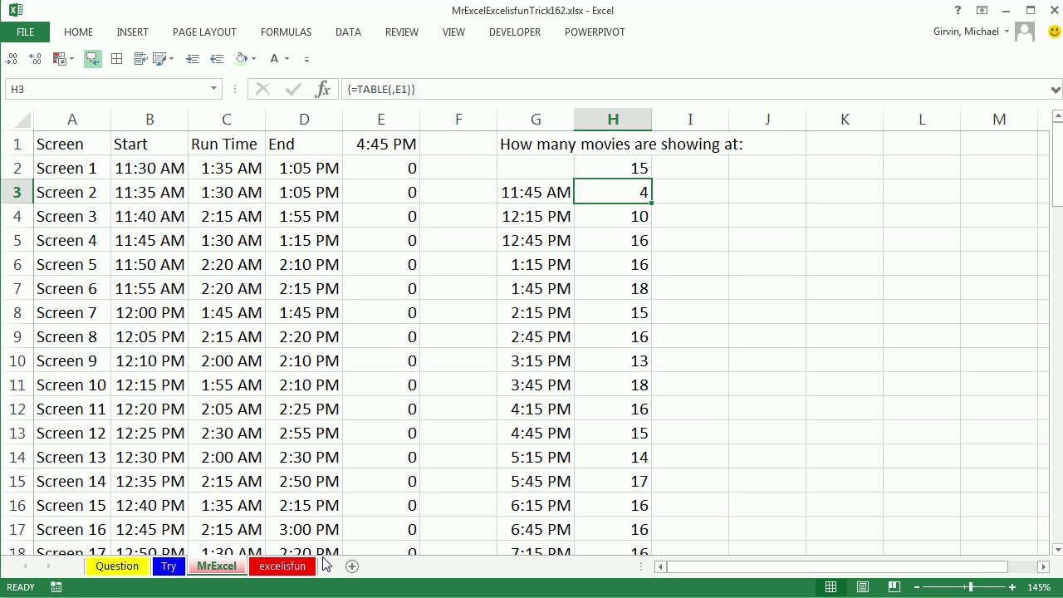
click(292, 566)
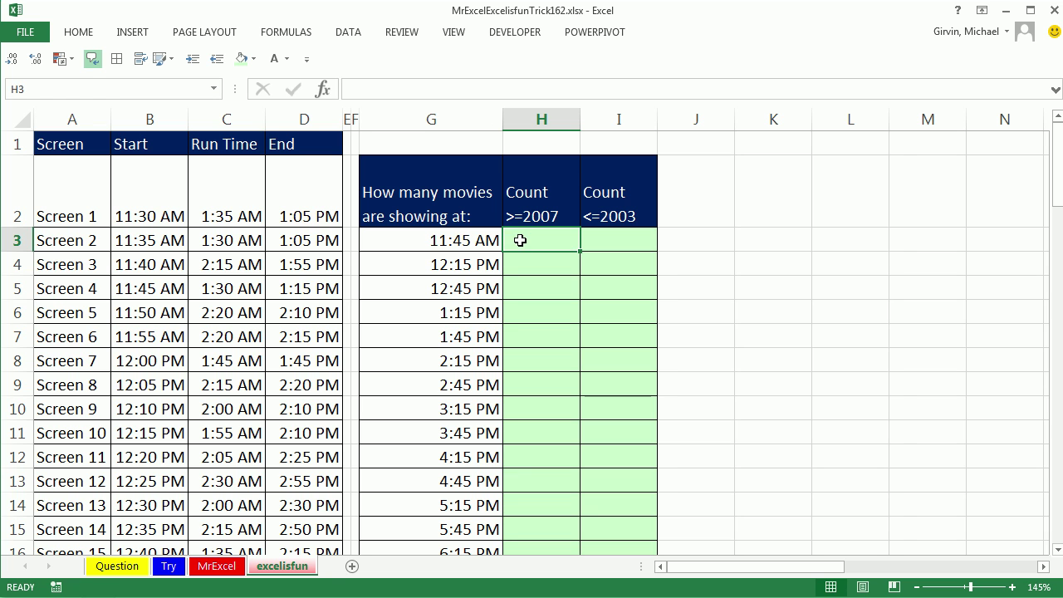
drag(150, 175, 137, 457)
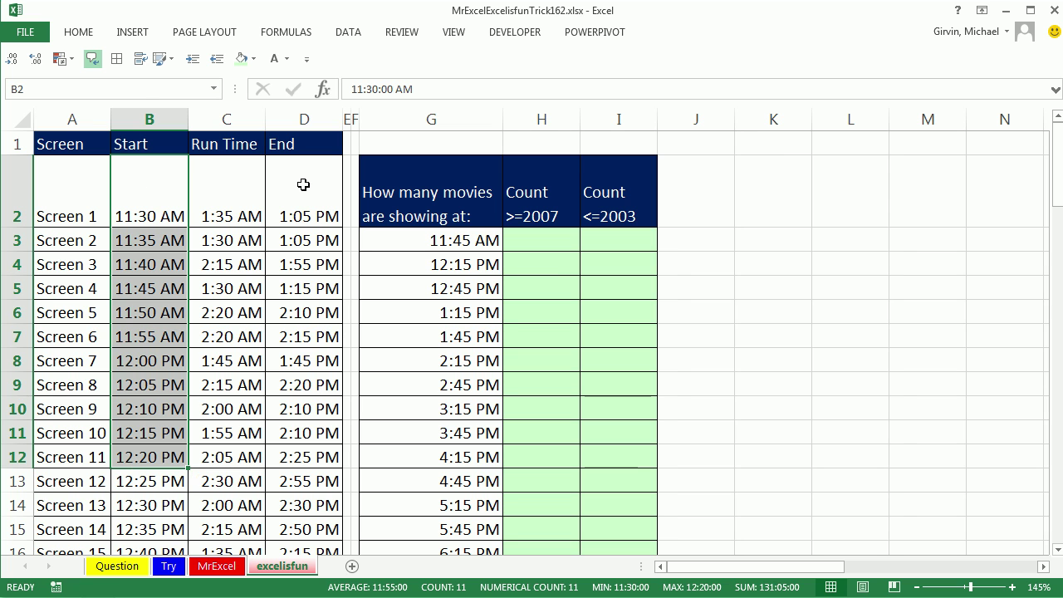
drag(303, 181, 300, 407)
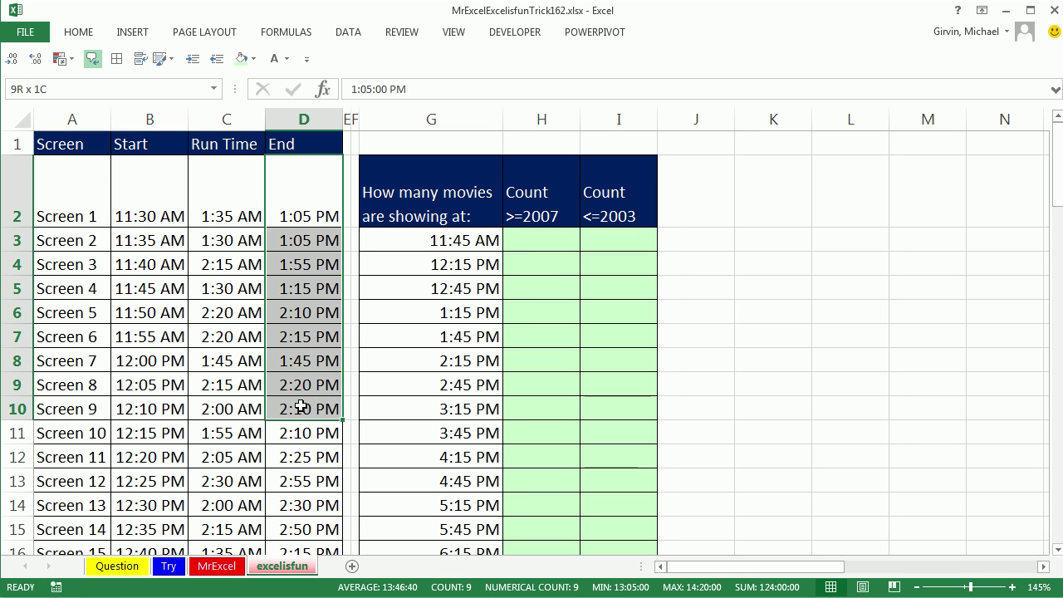
click(430, 242)
click(436, 261)
click(474, 241)
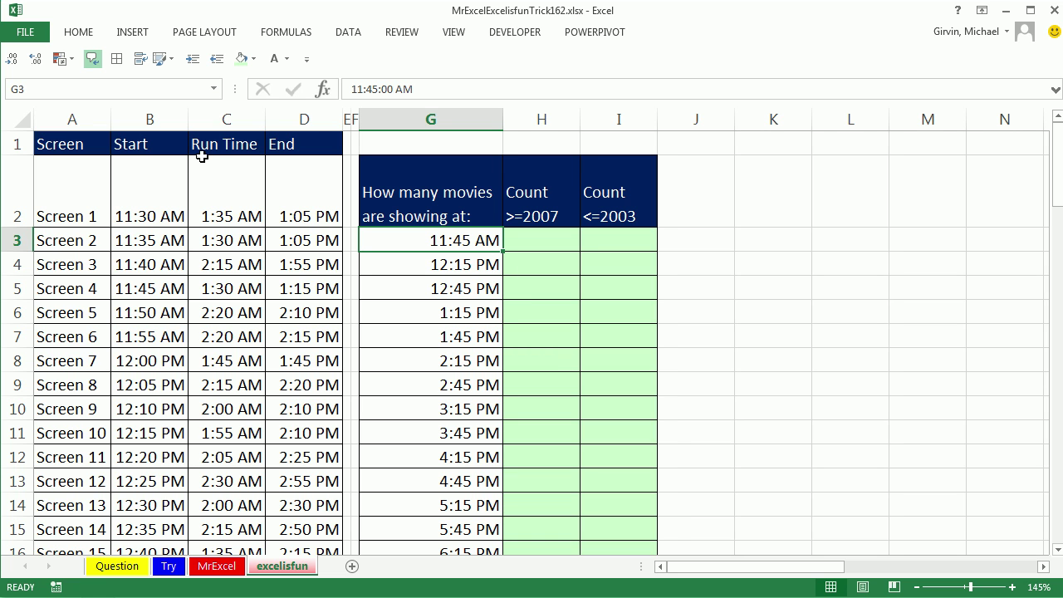
click(528, 246)
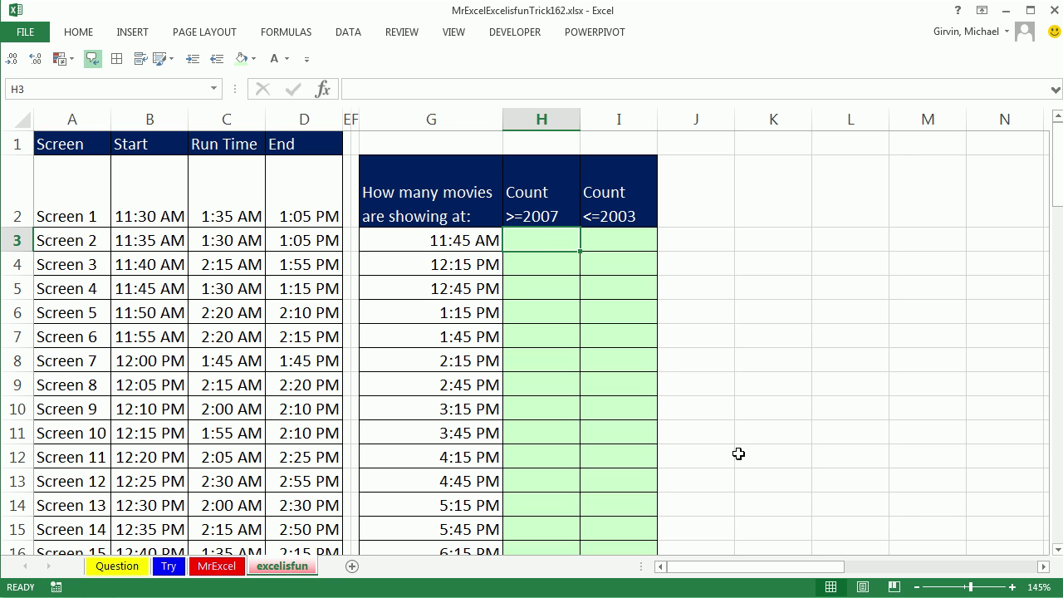
- Start a COUNTIFS in H3 counting start times in $B$2:$B$84 at or before G3
text(=coun)
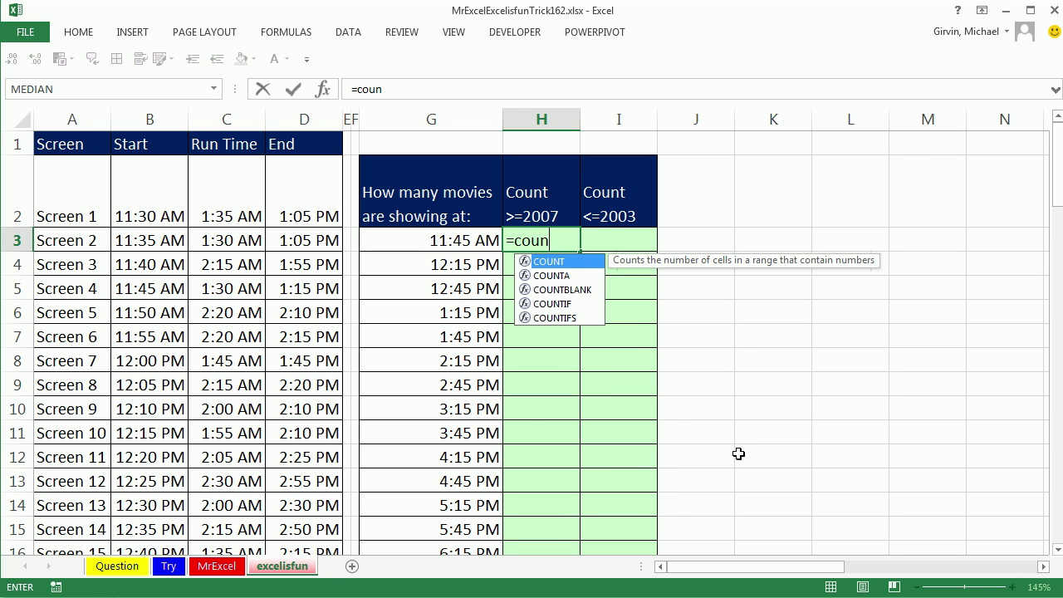
text(tifs)
key(Tab)
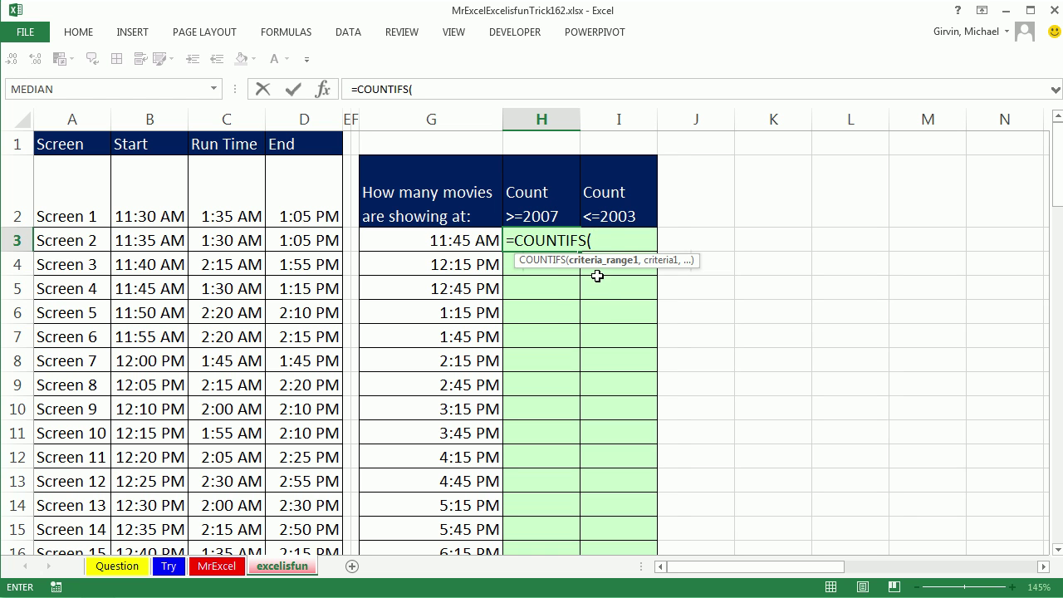
click(151, 201)
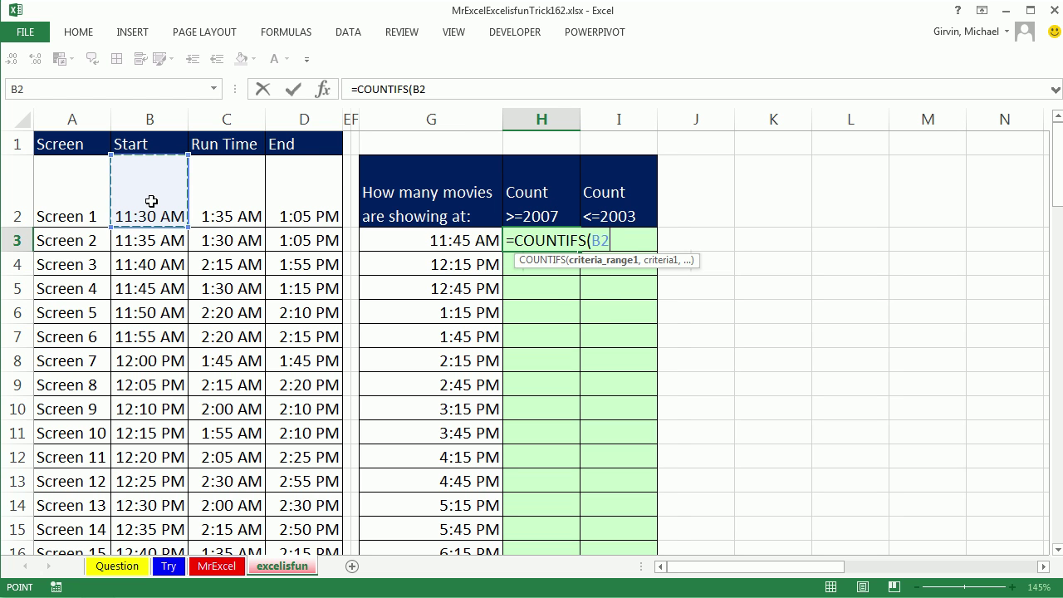
key(ctrl+shift+Down)
key(ctrl+BackSpace)
key(F4)
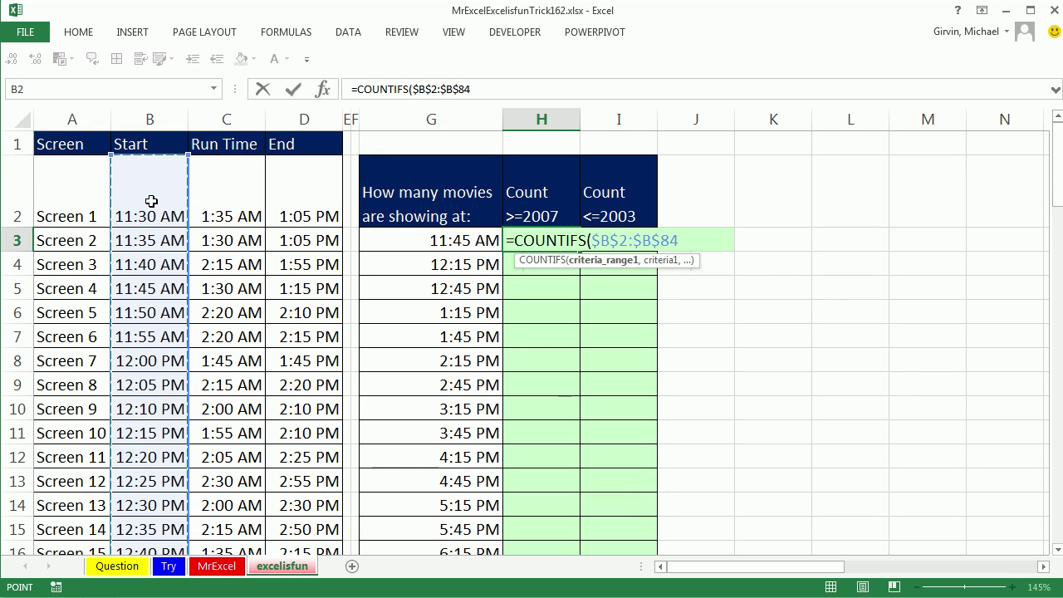
text(,"<=)
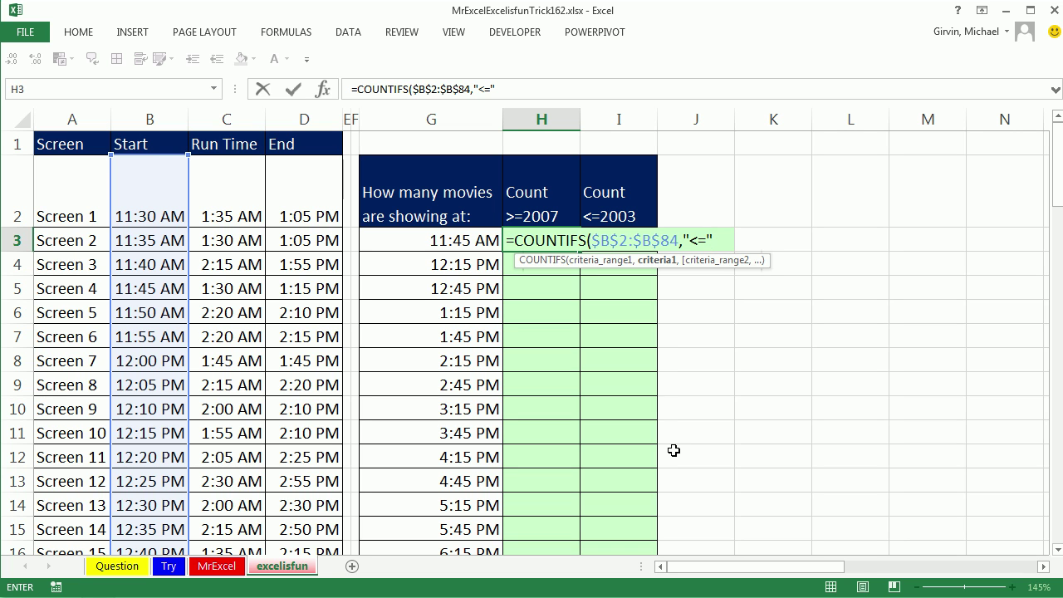
text(&)
click(458, 239)
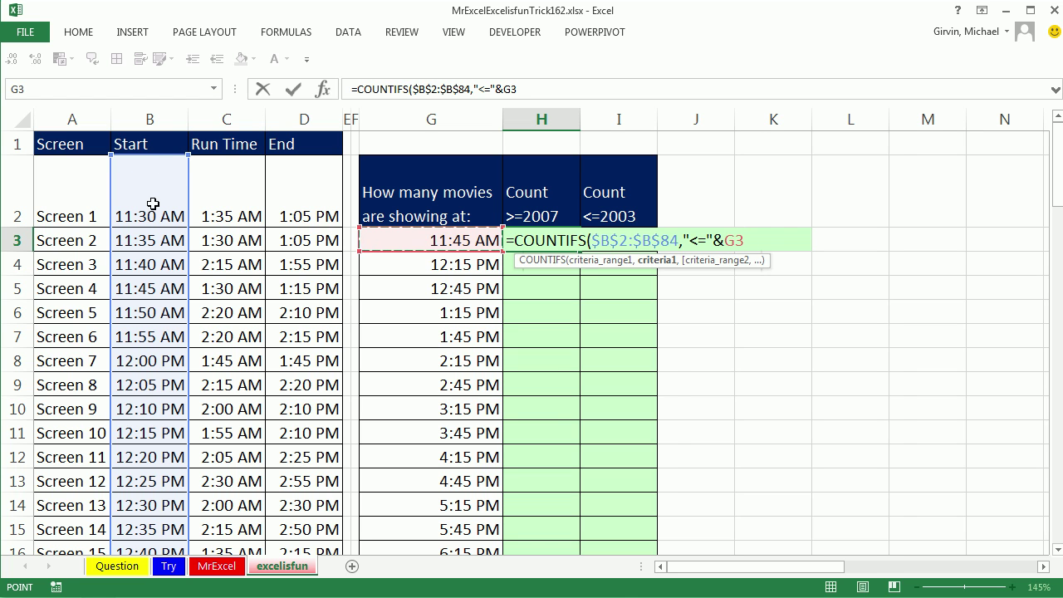
text(,)
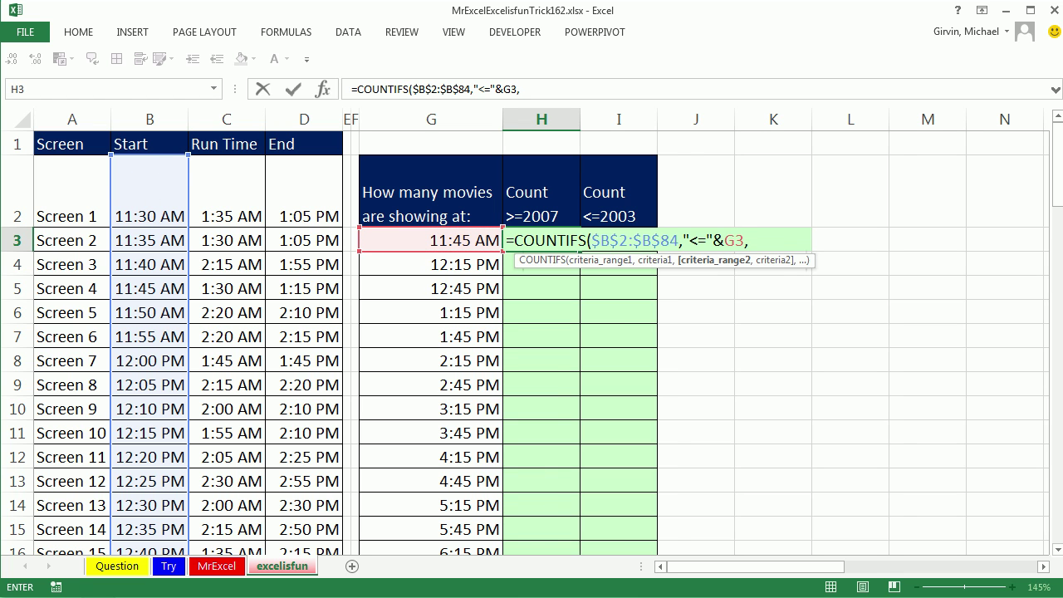
- Add the criterion that $D$2:$D$84 end times are at or after G3, and fill the formula down
click(300, 212)
key(ctrl+shift+Down)
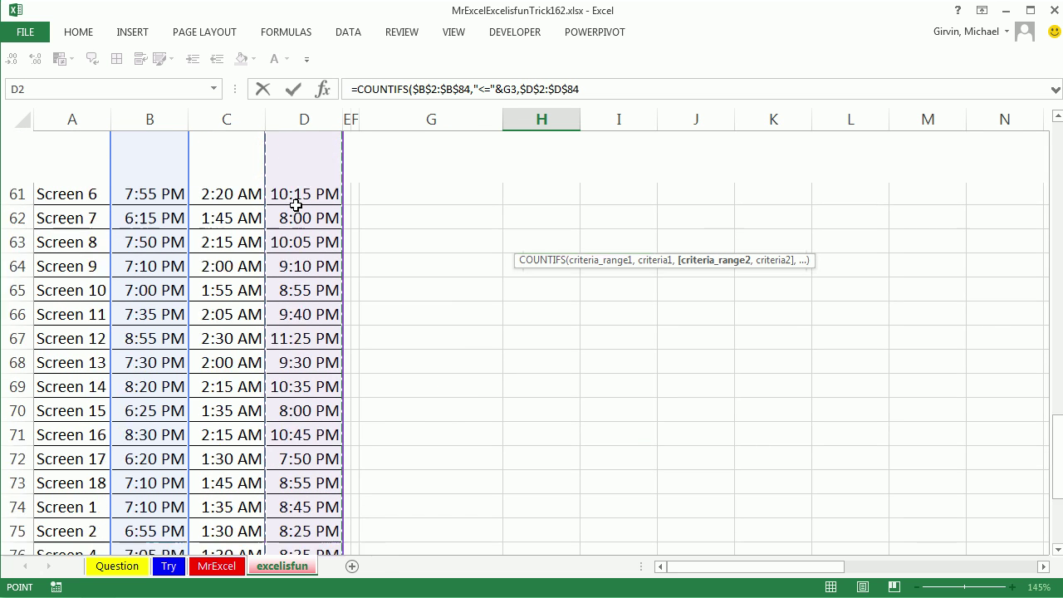
key(F4)
text(,">=)
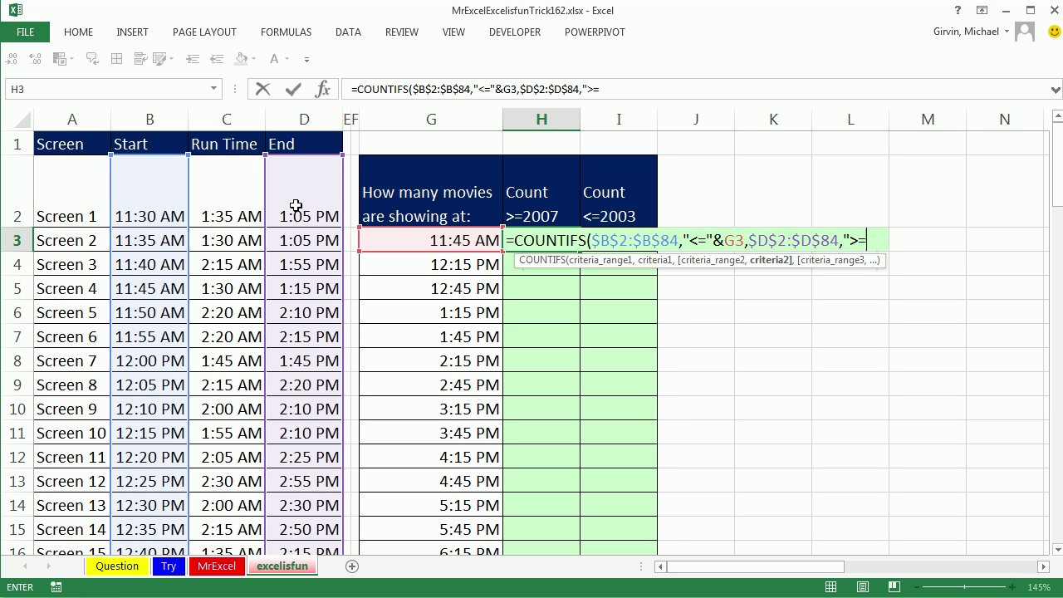
text(&)
click(447, 240)
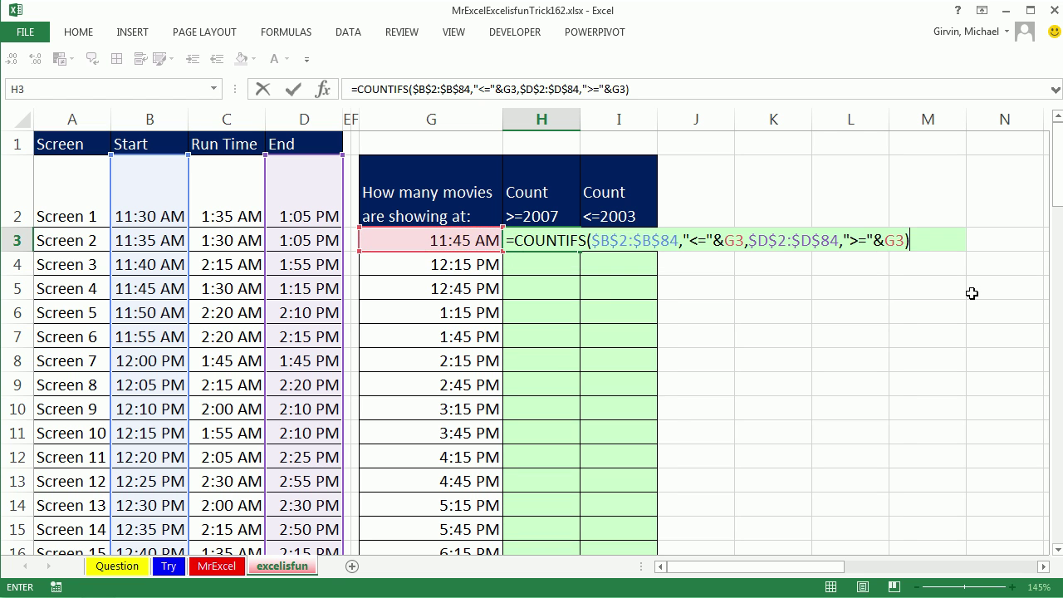
key(ctrl+Return)
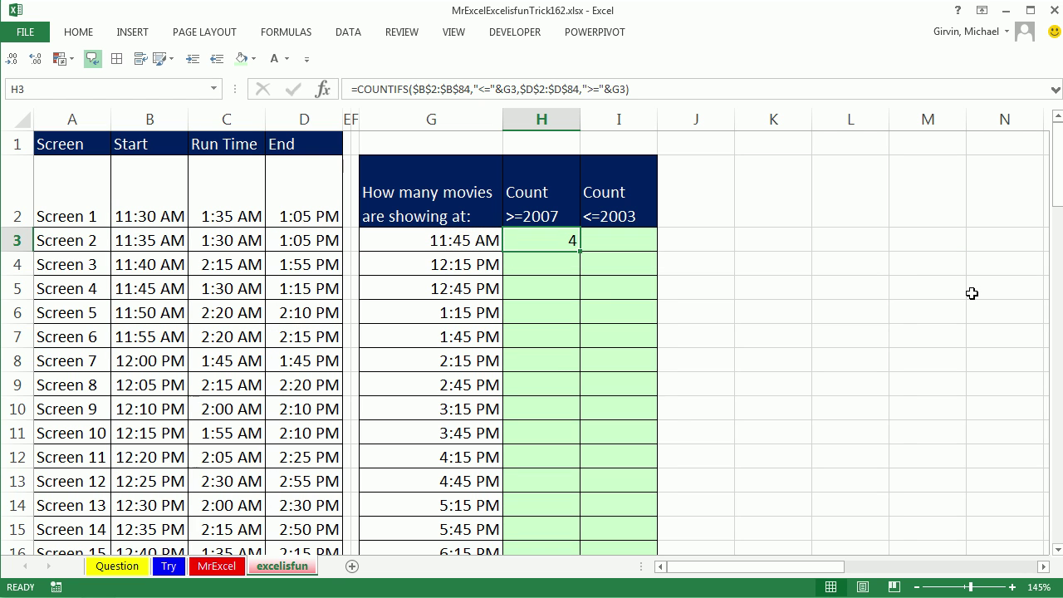
double_click(580, 247)
scroll(621, 388, down, 5)
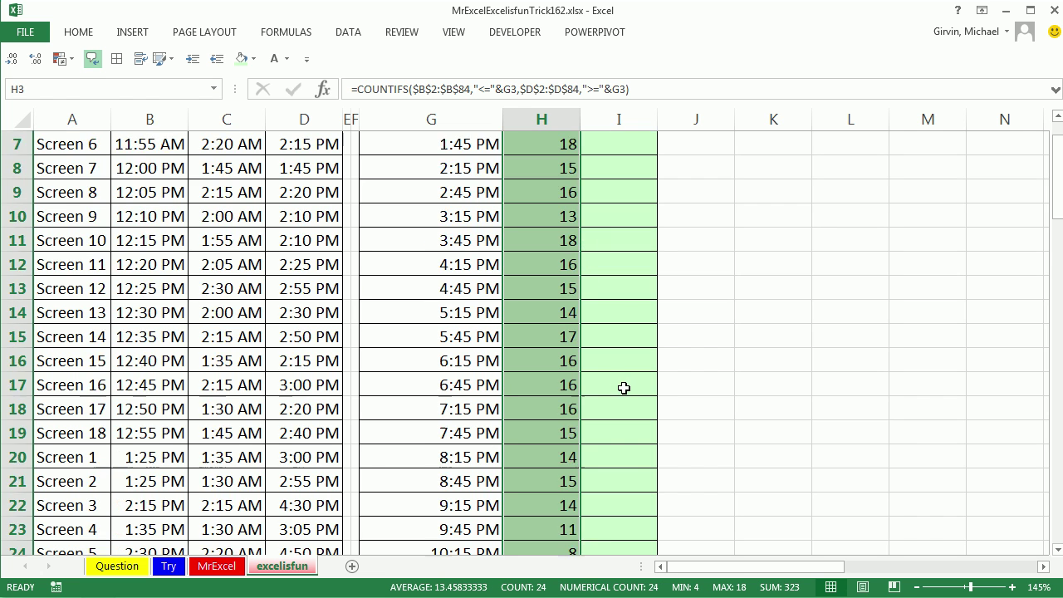
scroll(623, 388, up, 5)
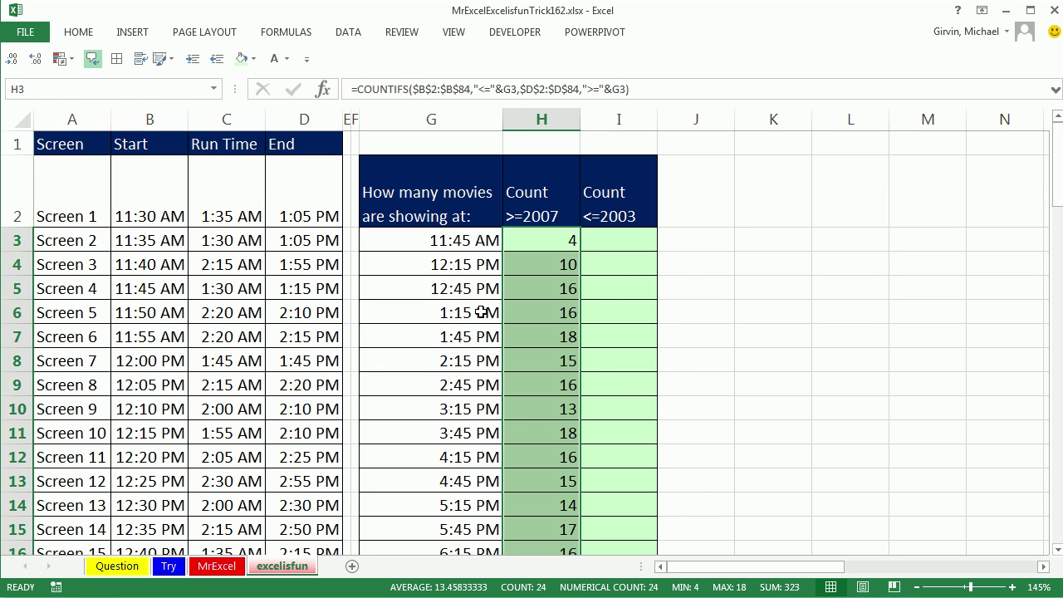
click(470, 292)
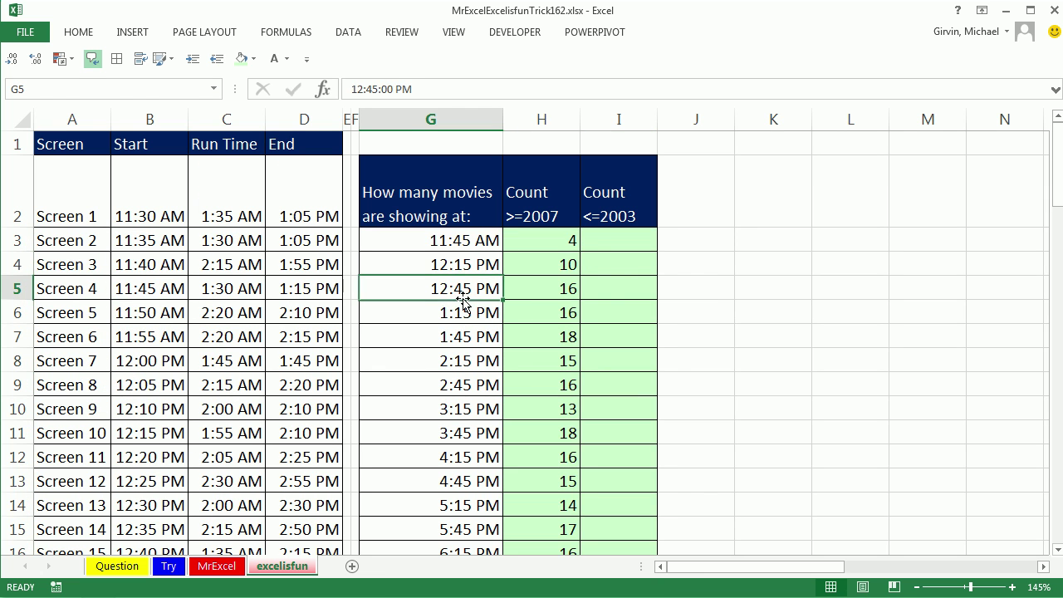
- In I3, begin =SUMPRODUCT(--($B$2:$B$84<=G3) to test start times against G3
click(623, 247)
text(=)
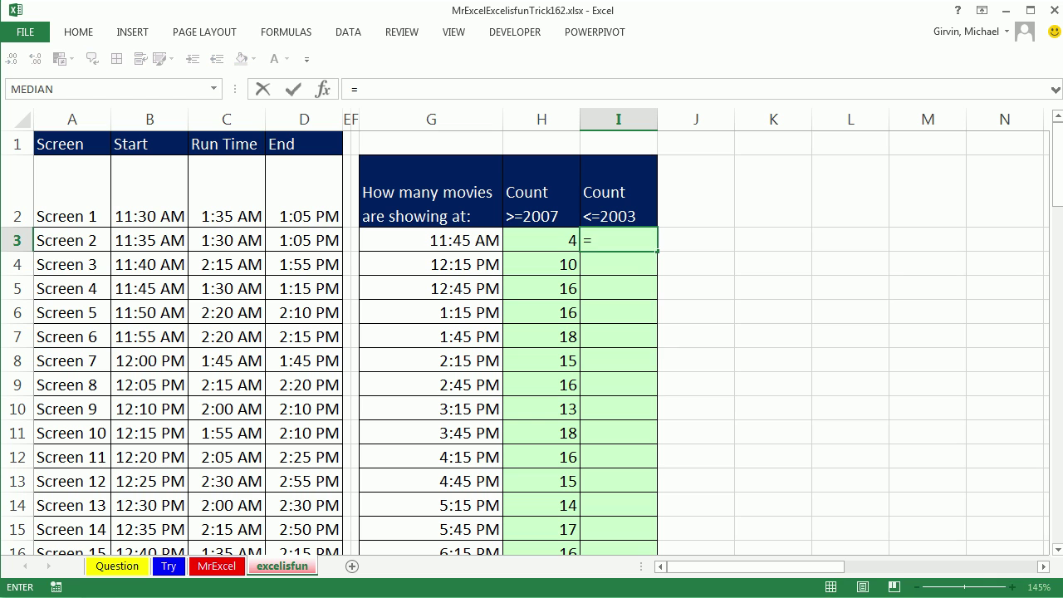
text(sum)
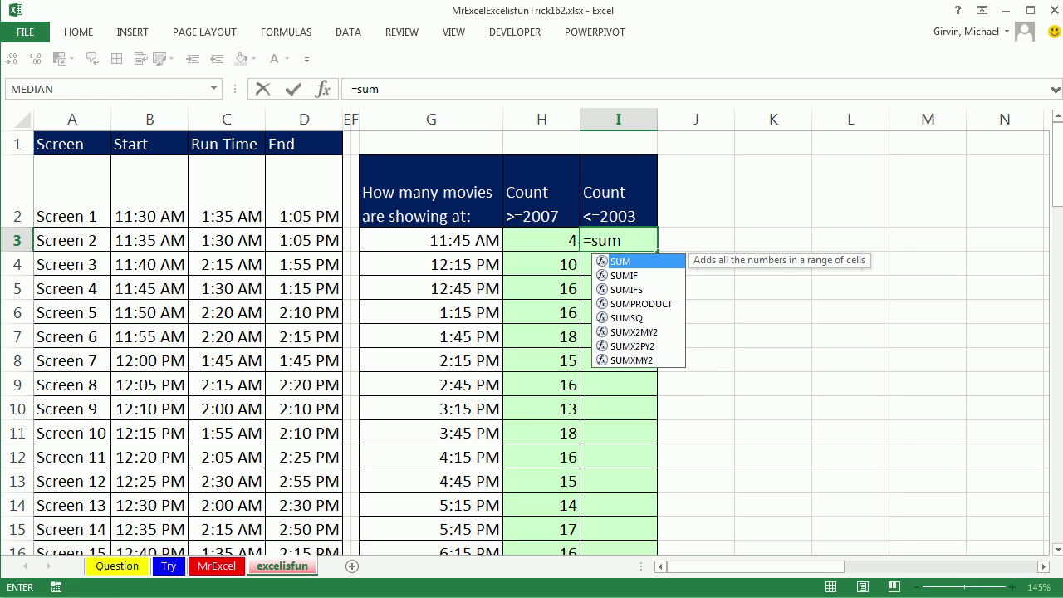
text(p)
key(Tab)
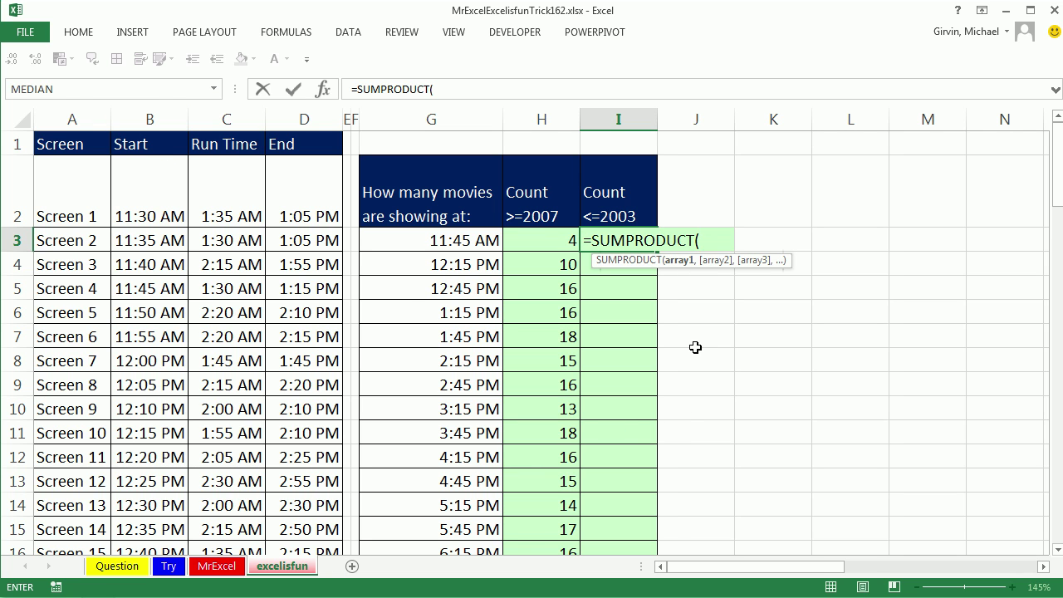
text(()
click(141, 196)
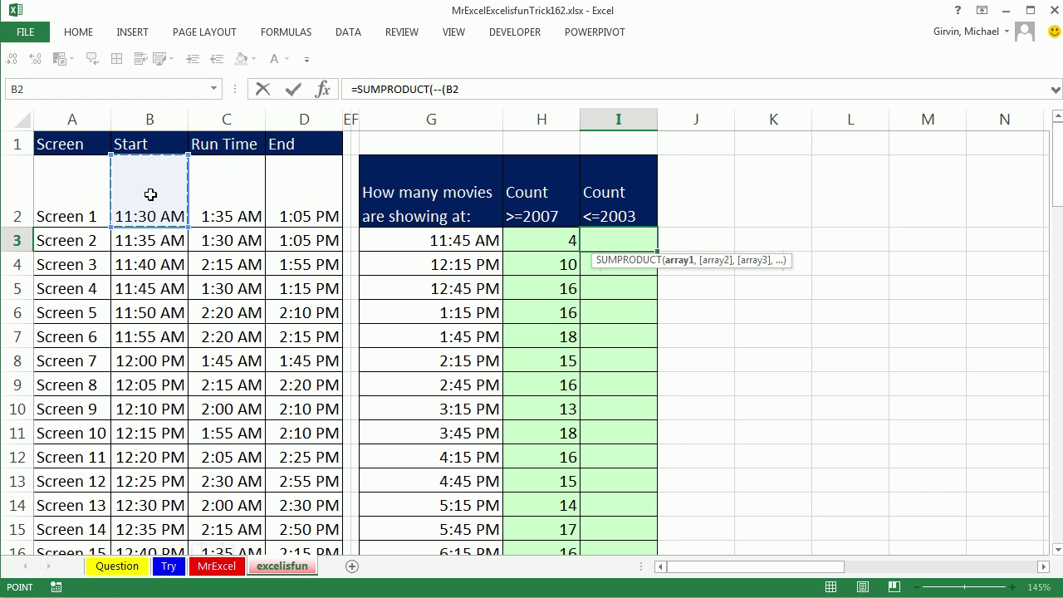
key(ctrl+shift+Down)
key(ctrl+BackSpace)
key(F4)
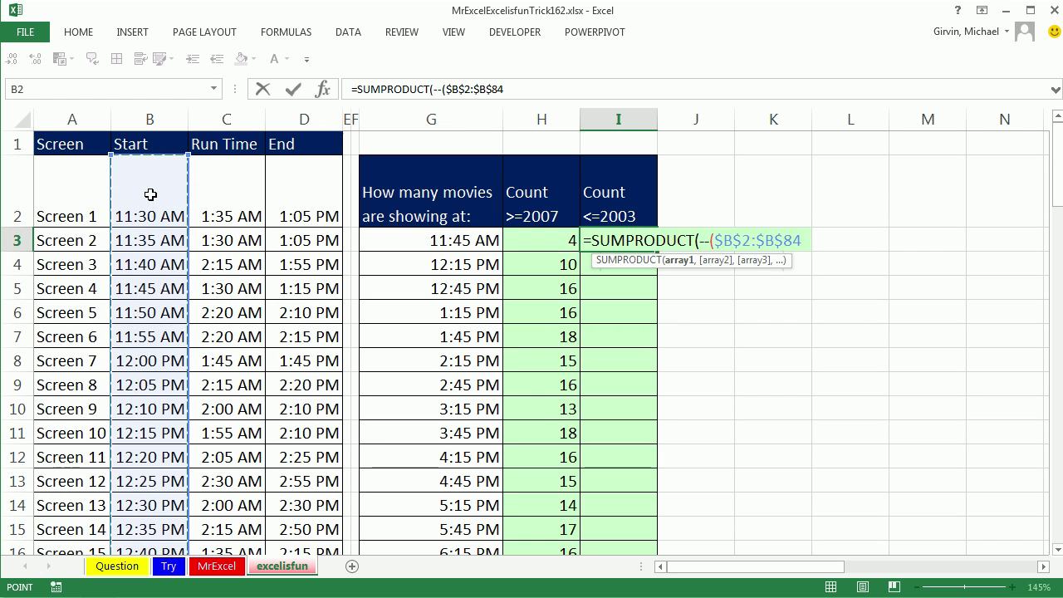
text(<=)
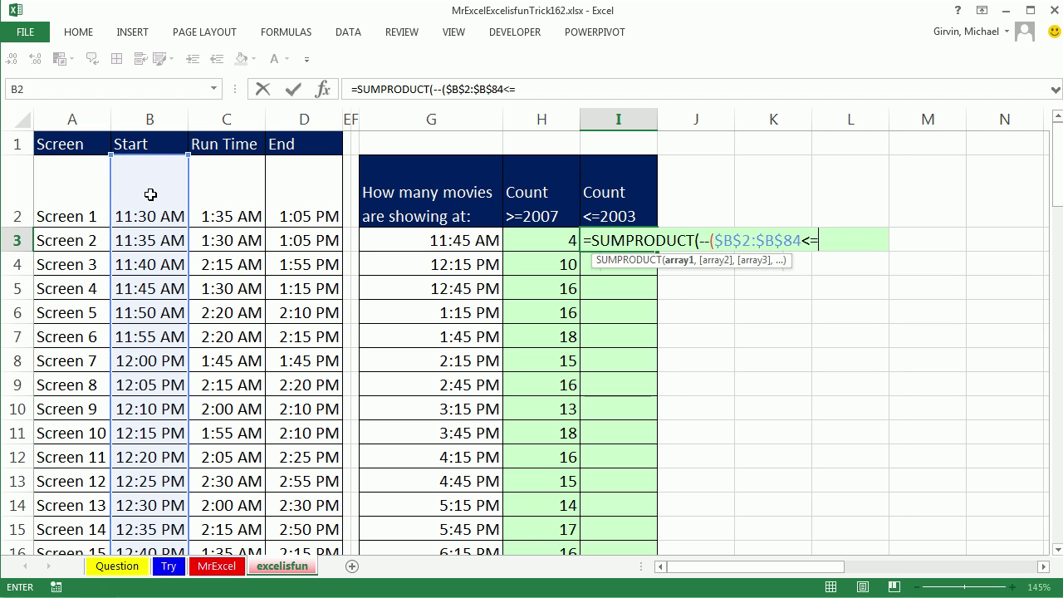
click(453, 244)
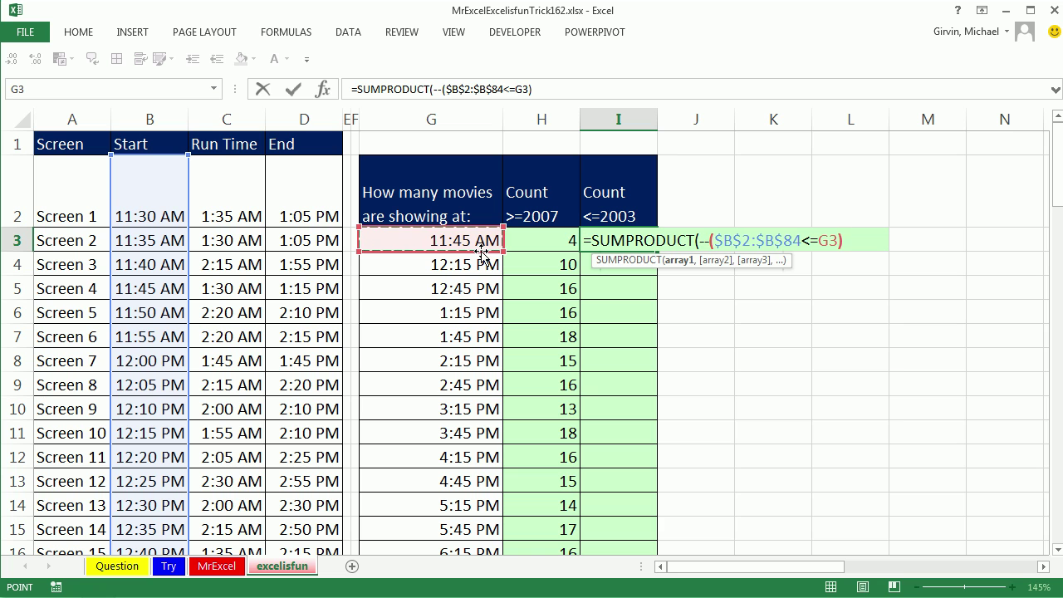
drag(714, 240, 839, 240)
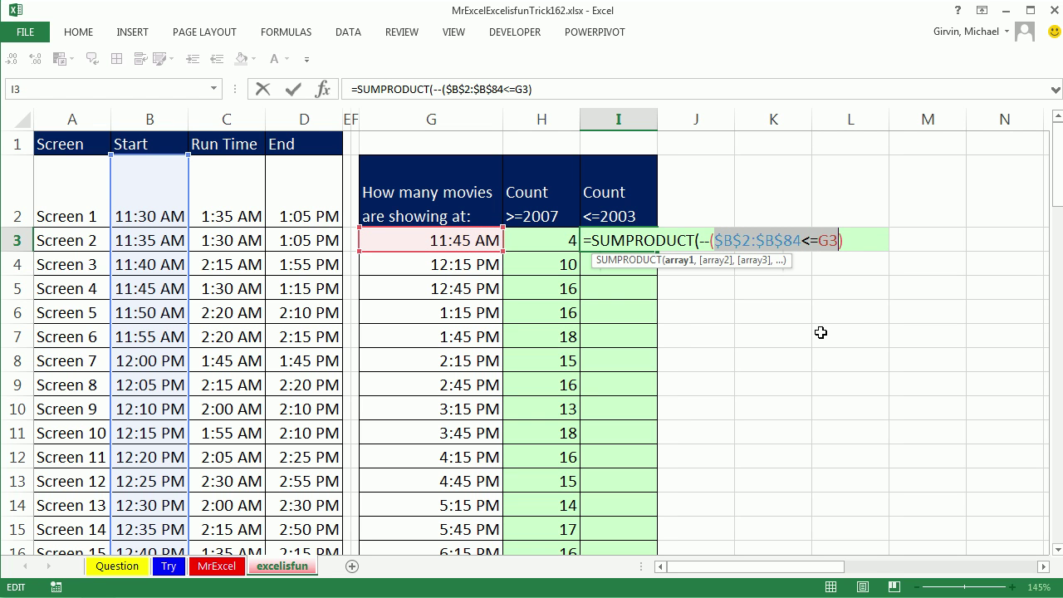
key(F9)
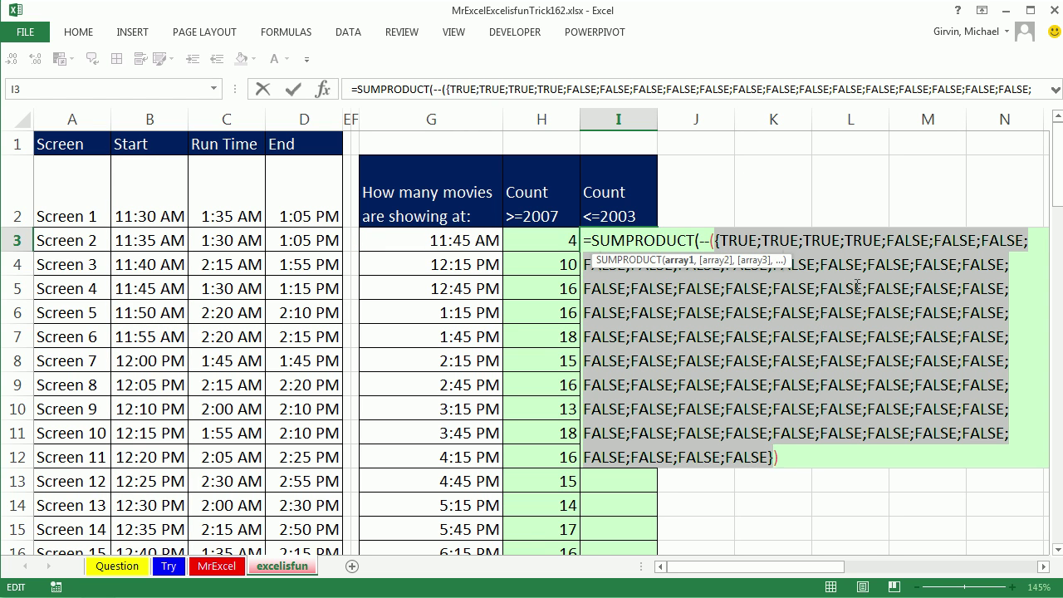
key(ctrl+z)
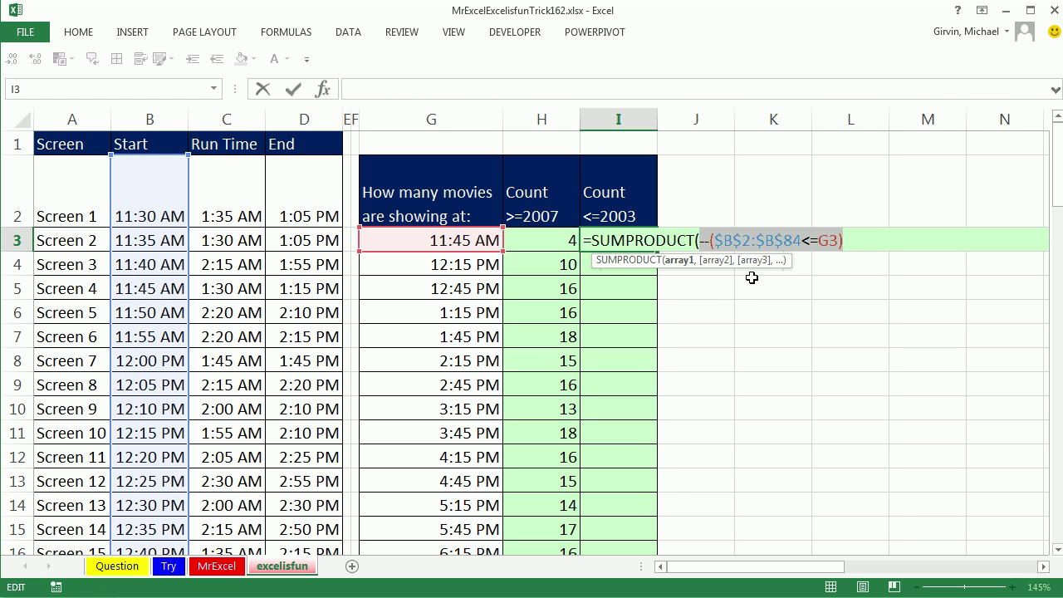
key(F9)
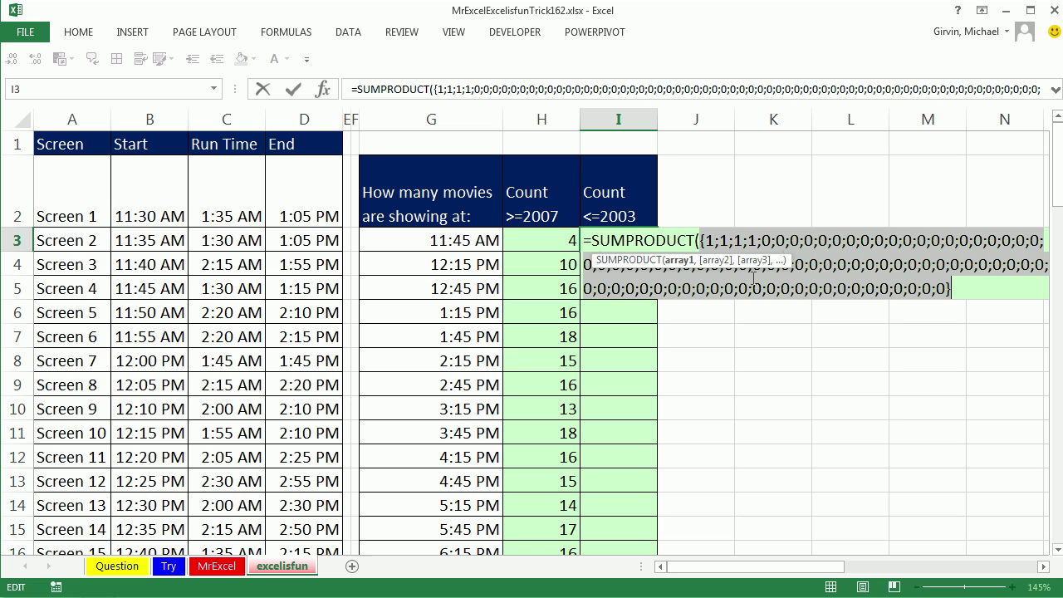
key(ctrl+z)
key(End)
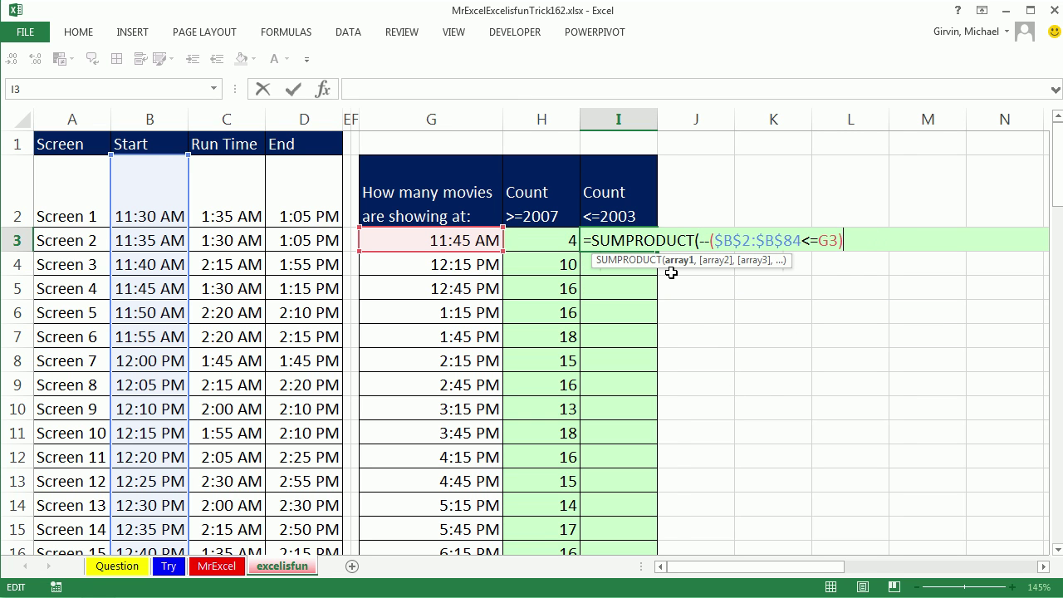
- Complete the SUMPRODUCT with --($D$2:$D$84>=G3) and commit it in I3
text(,)
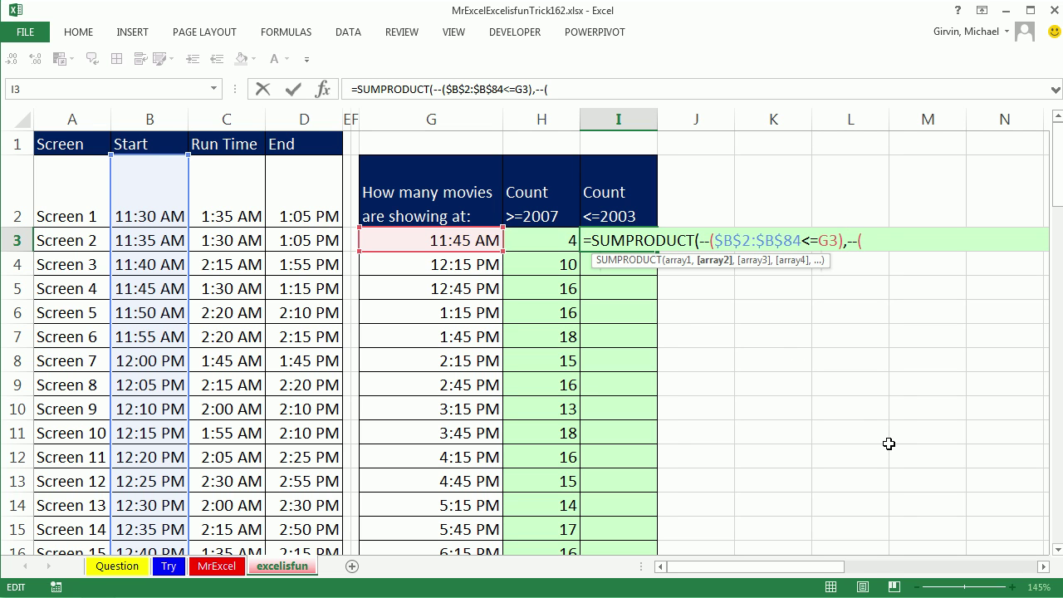
text(--()
click(294, 192)
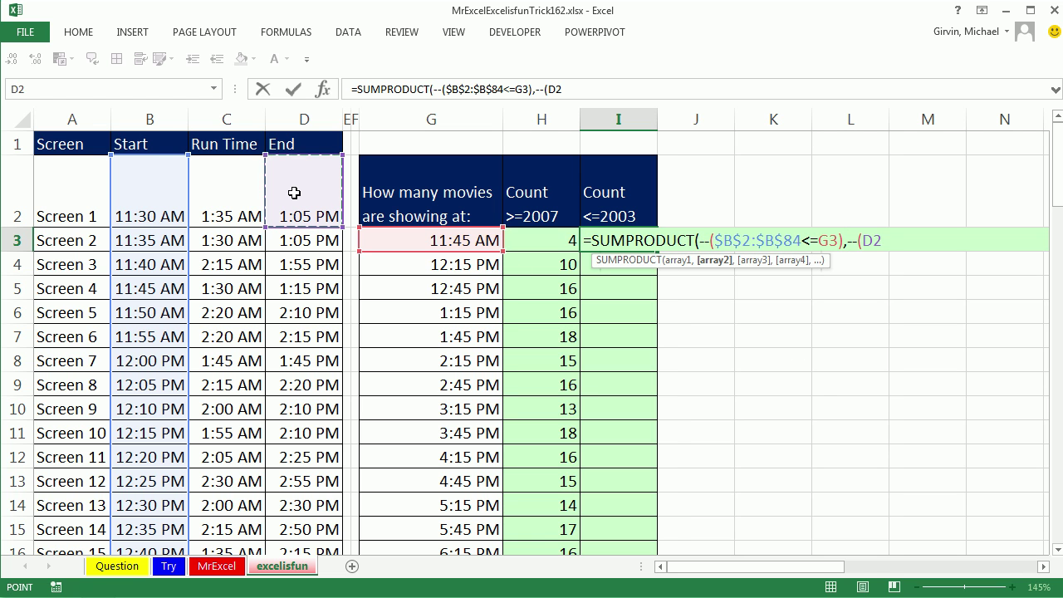
key(ctrl+shift+Down)
key(F4)
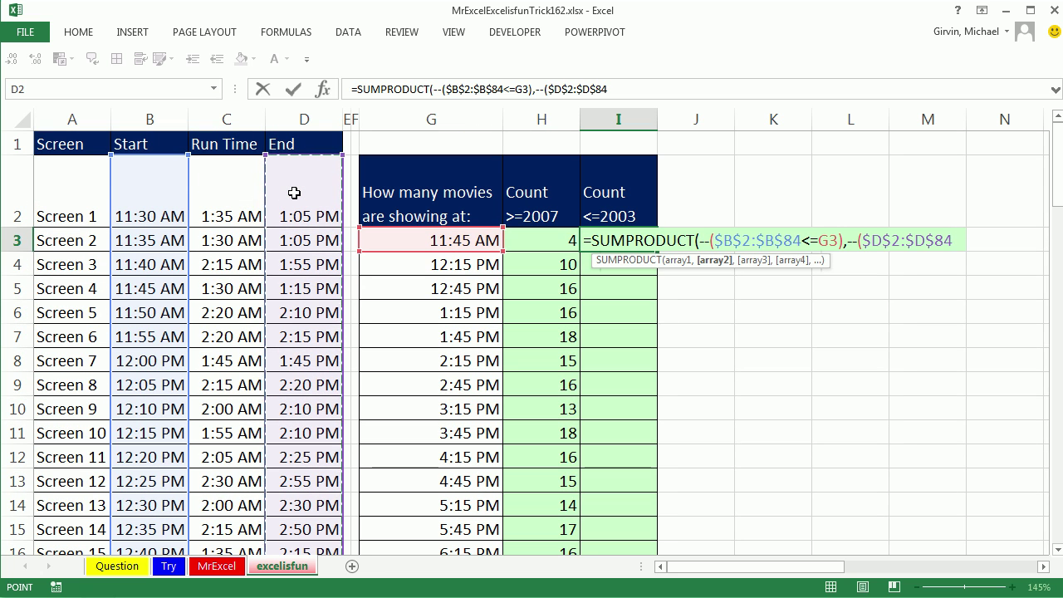
text(>=)
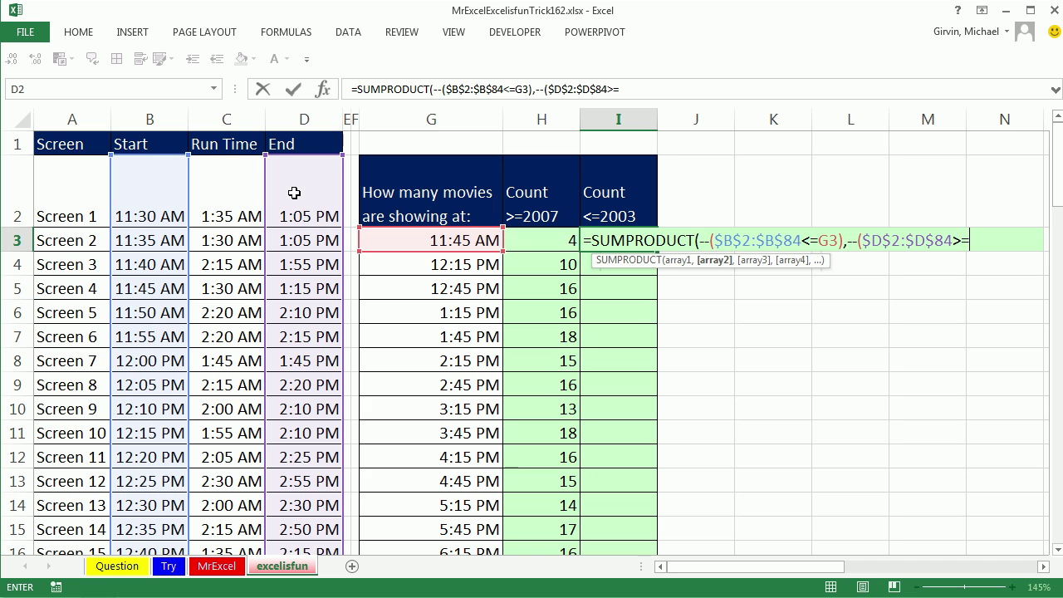
click(452, 241)
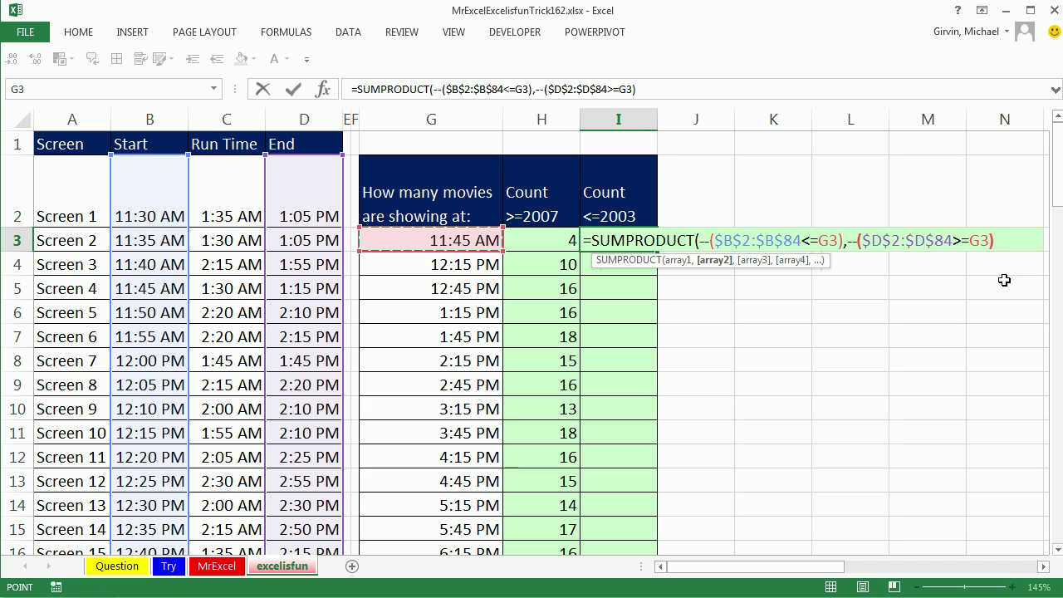
text())
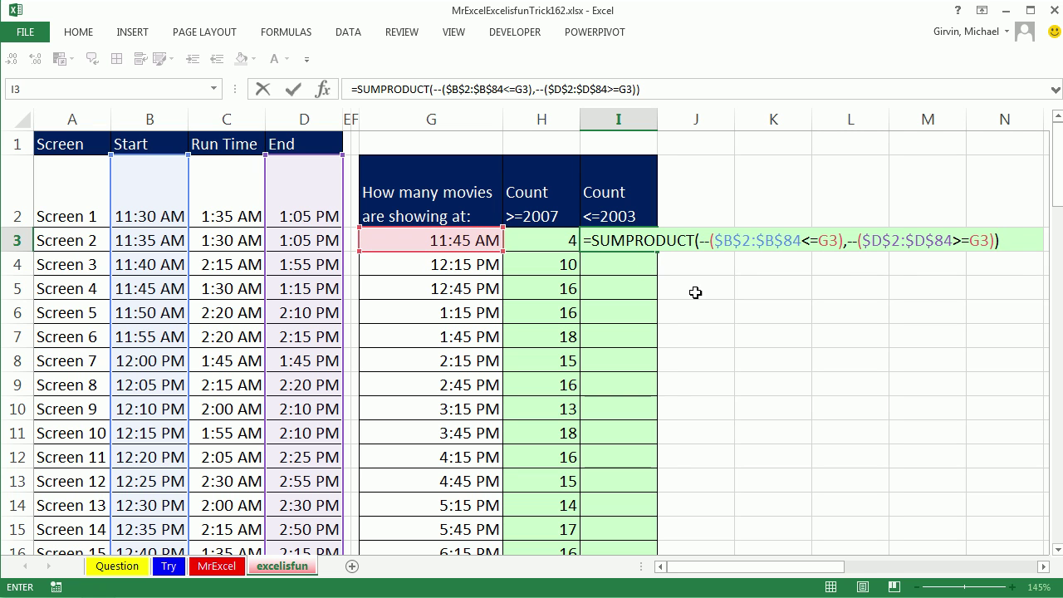
click(702, 241)
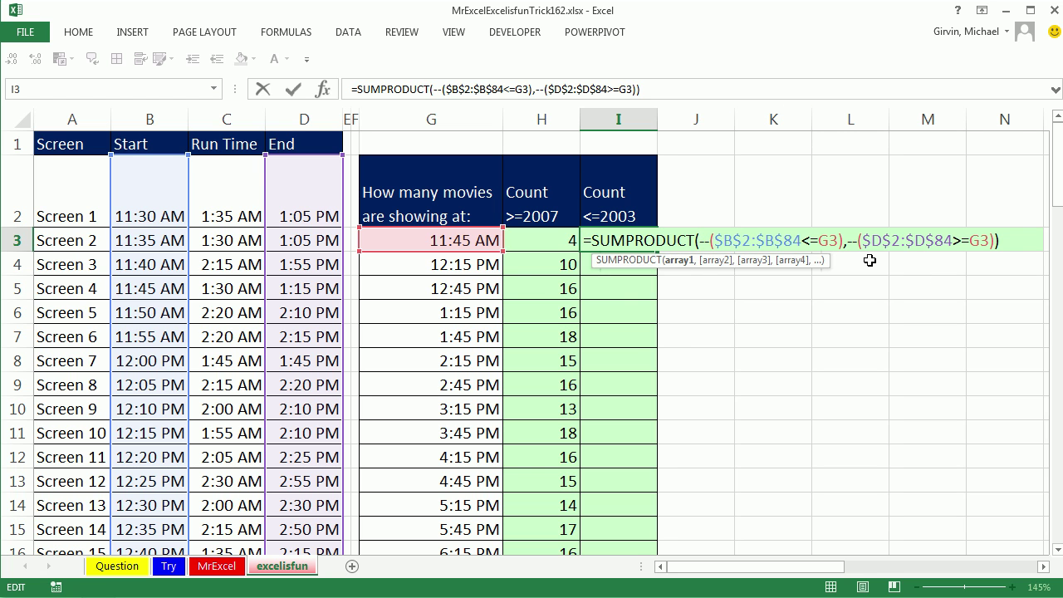
key(ctrl+Return)
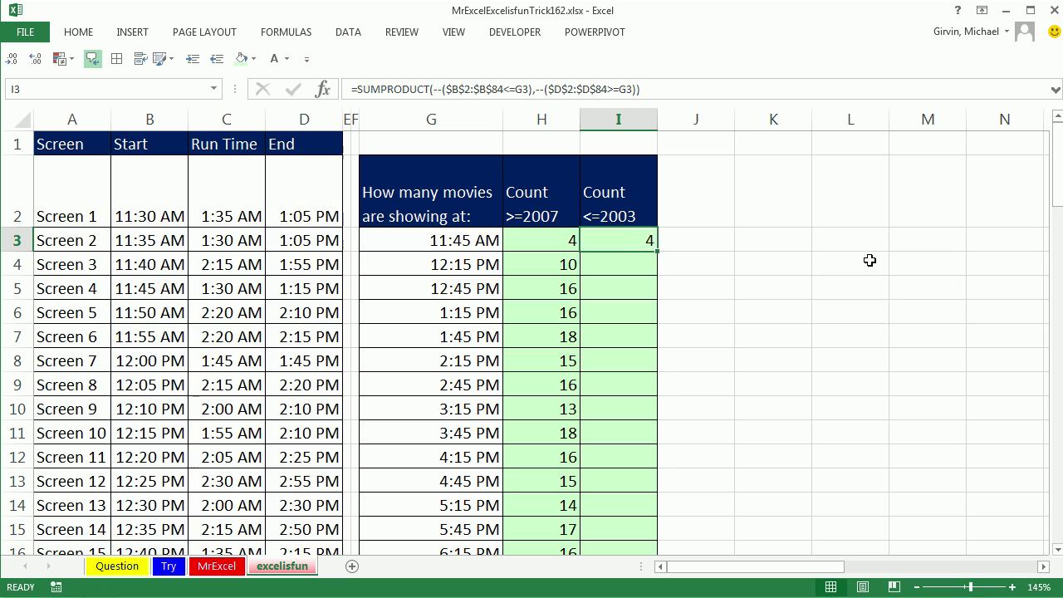
- Fill the SUMPRODUCT down column I and display H3's COUNTIFS formula for comparison
double_click(658, 252)
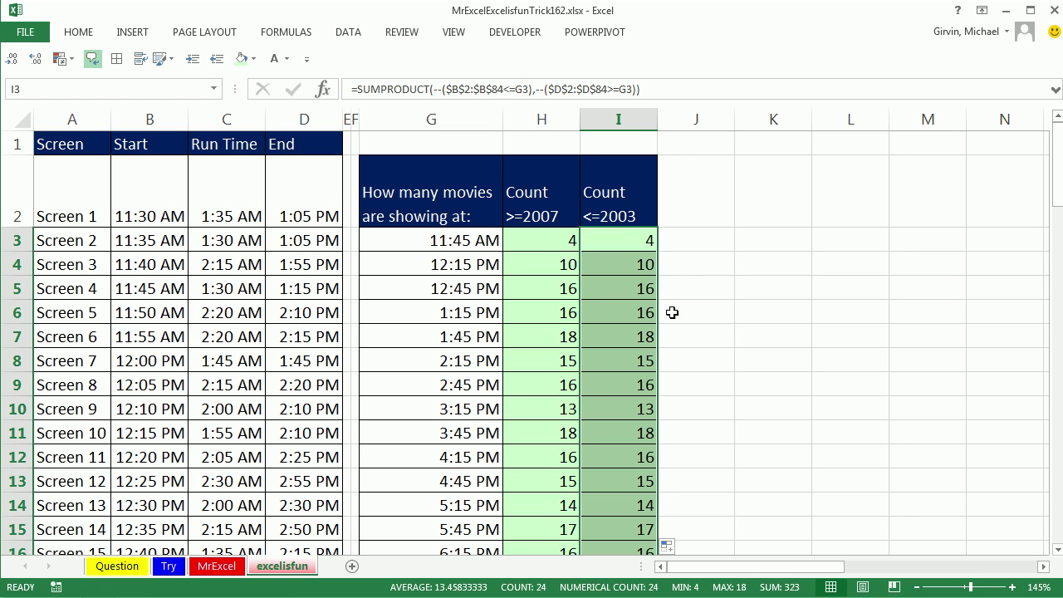
click(564, 241)
double_click(564, 241)
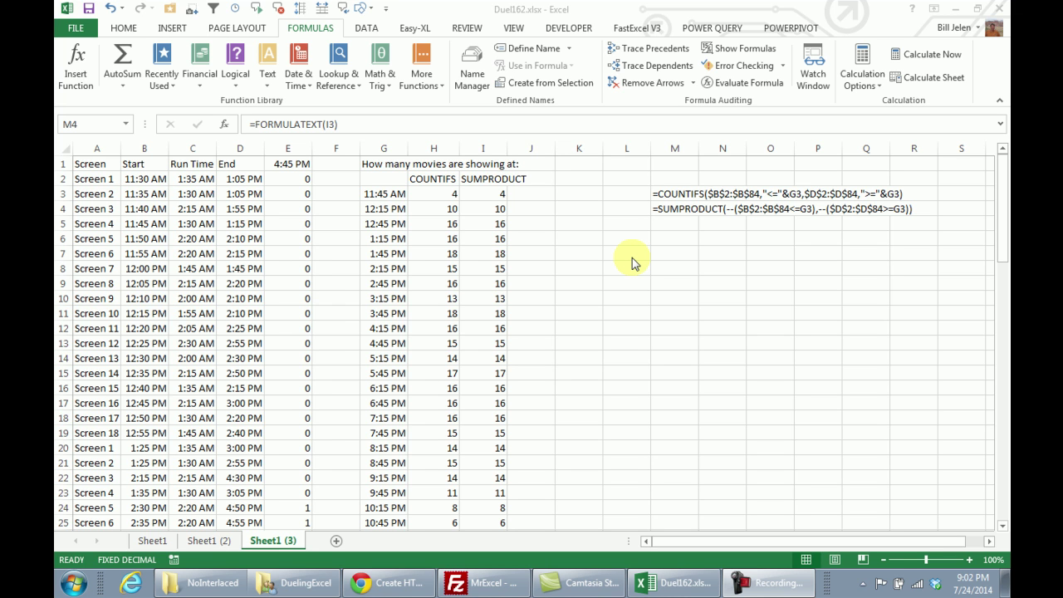
- Set the workbook's Calculation Options to Manual
click(859, 90)
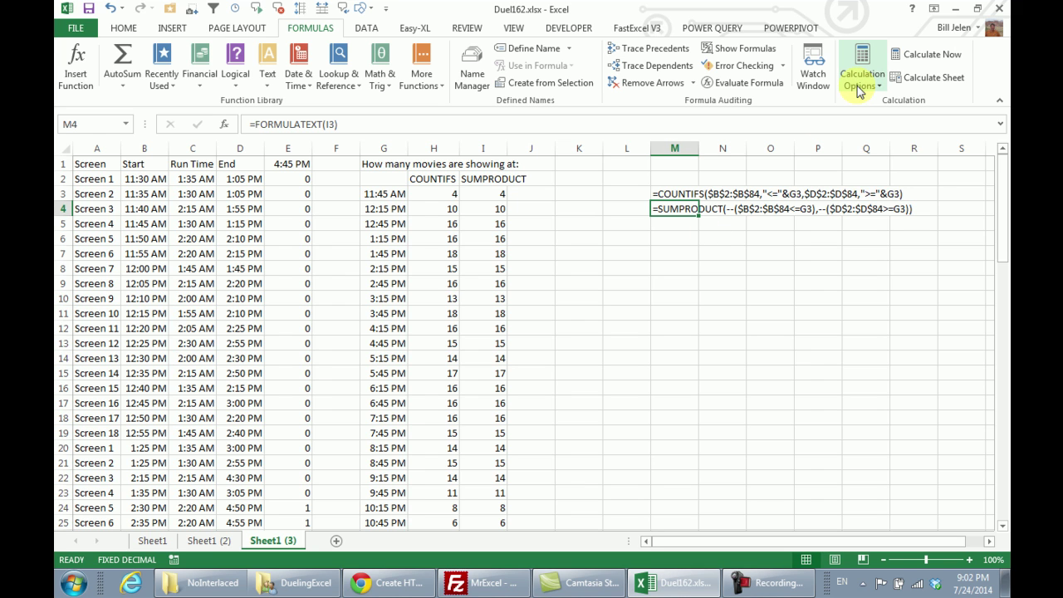
click(859, 89)
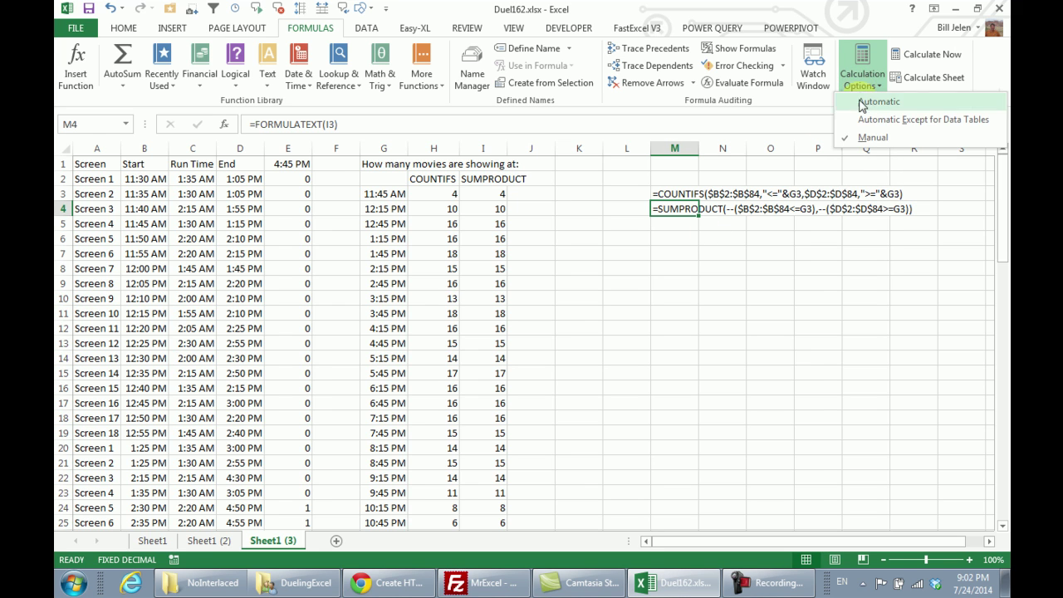
click(867, 139)
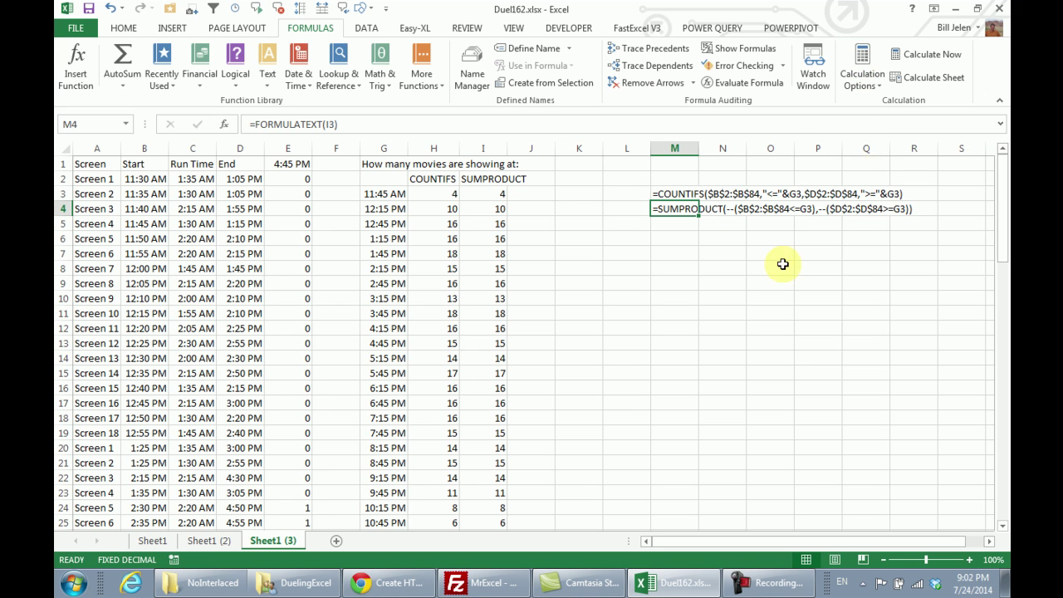
- Time the Sheet1 (2) data-table counts in H3:H26 with FastExcel Calc Range (0.201 ms)
click(214, 540)
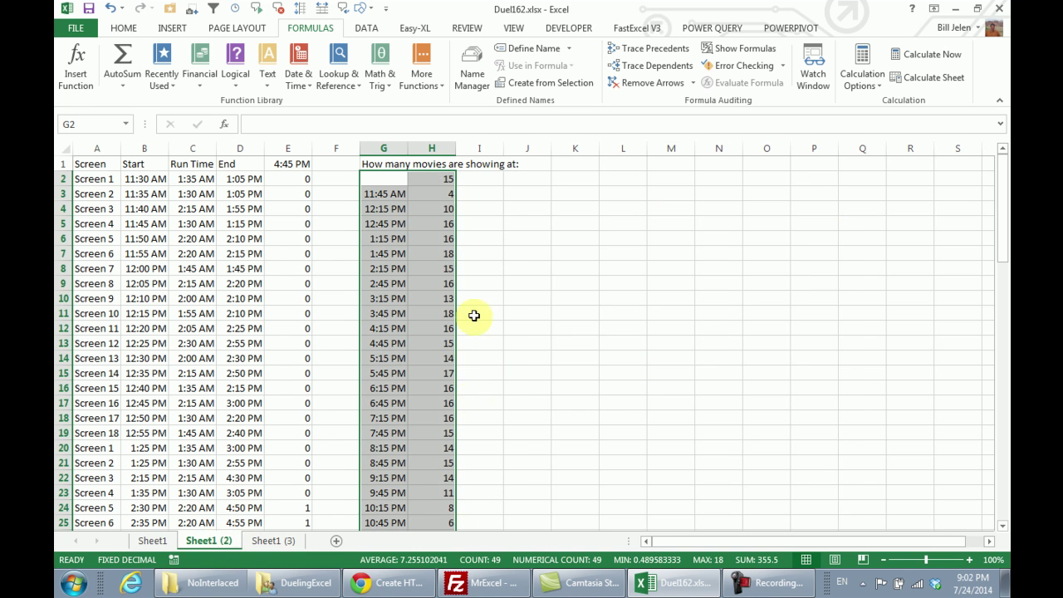
click(446, 192)
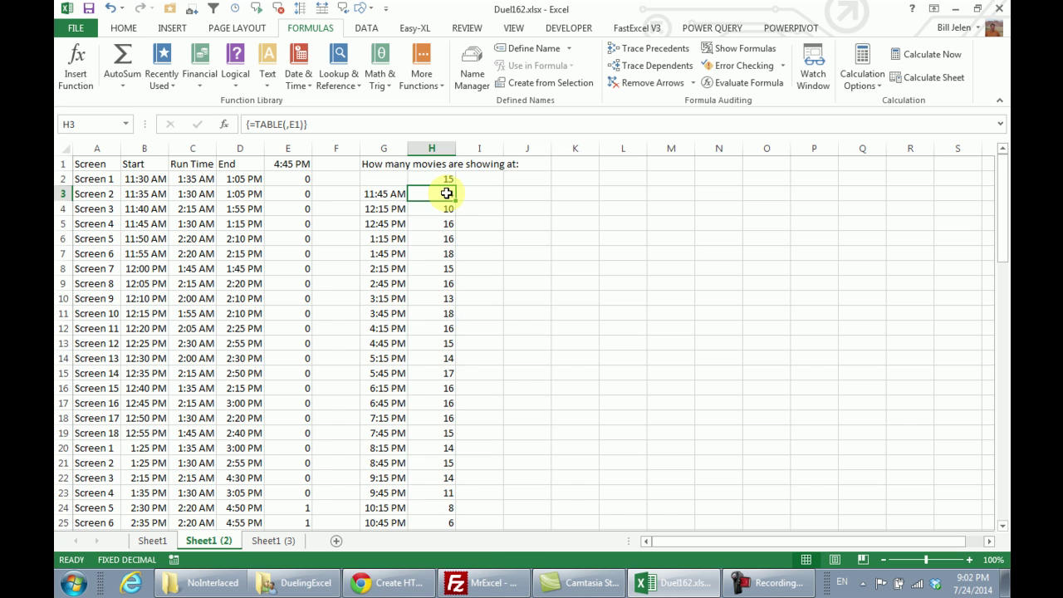
key(ctrl+shift+Down)
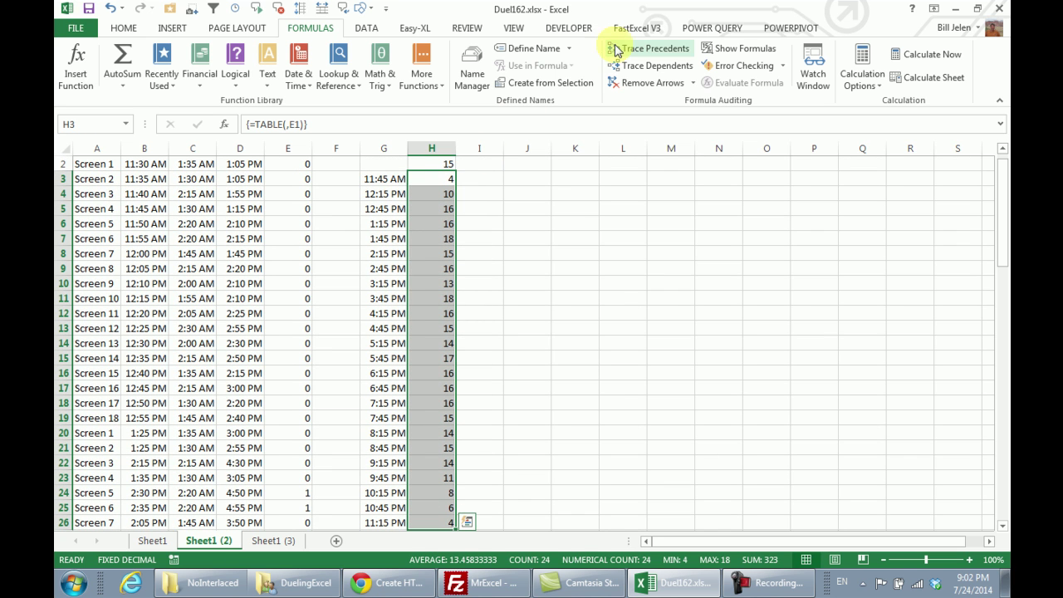
click(631, 31)
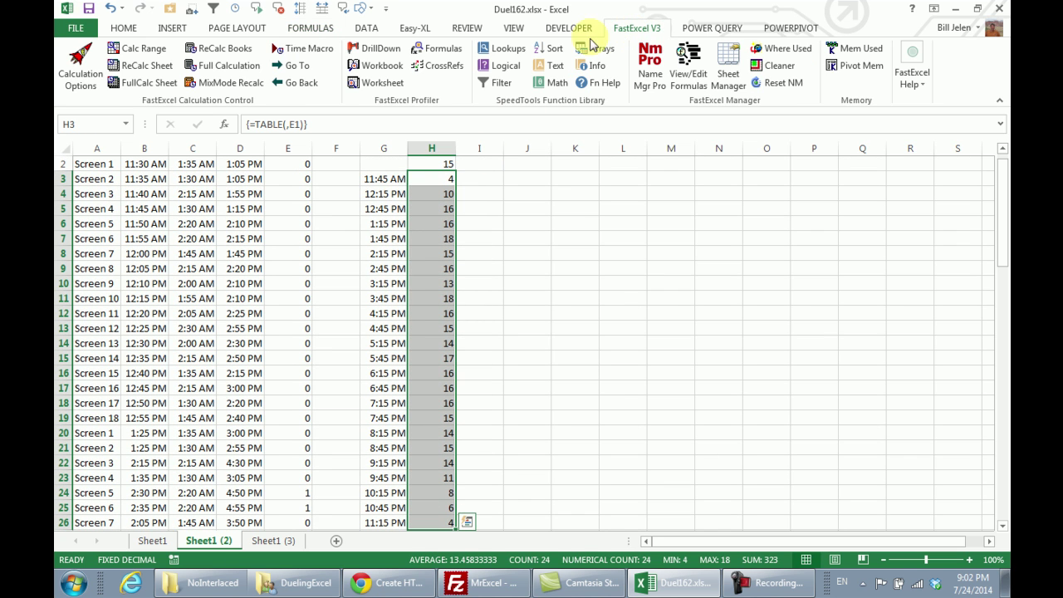
click(148, 50)
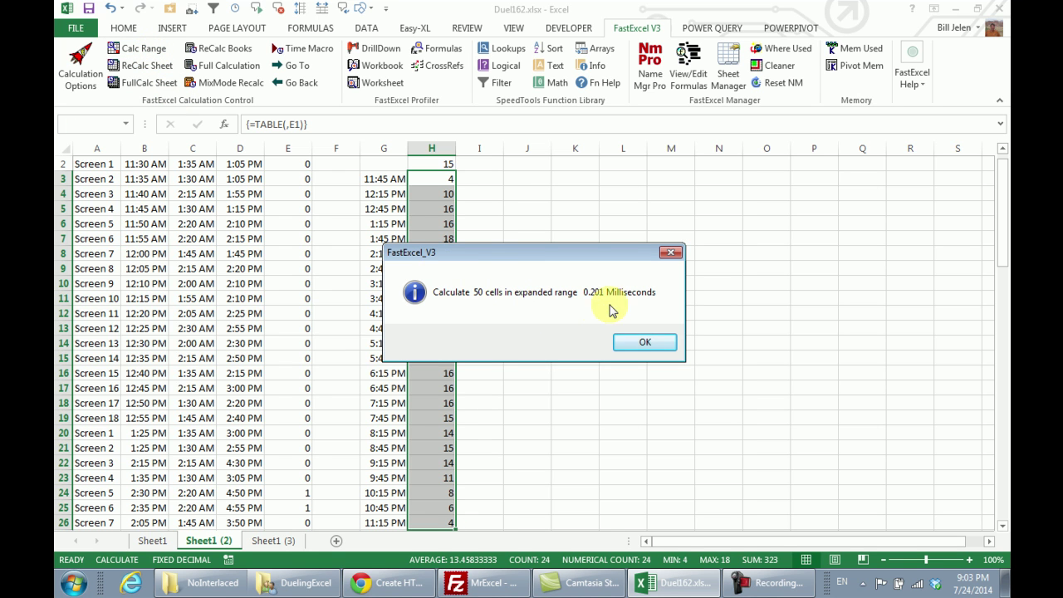
click(646, 344)
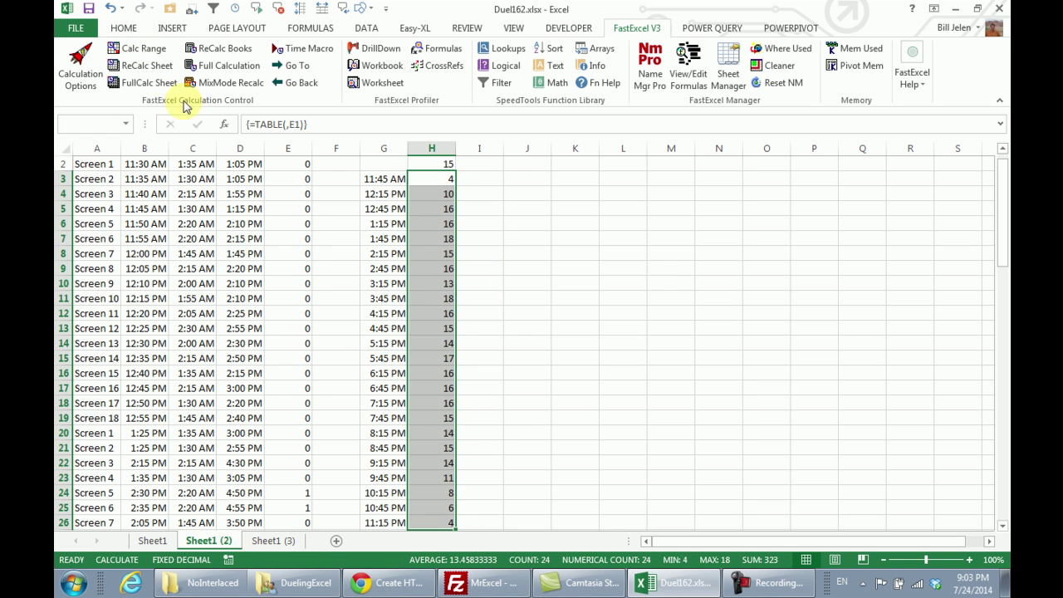
- Repeat the Calc Range timing twice more, reaching 0.093 ms, then move to Sheet1 (3)
click(144, 49)
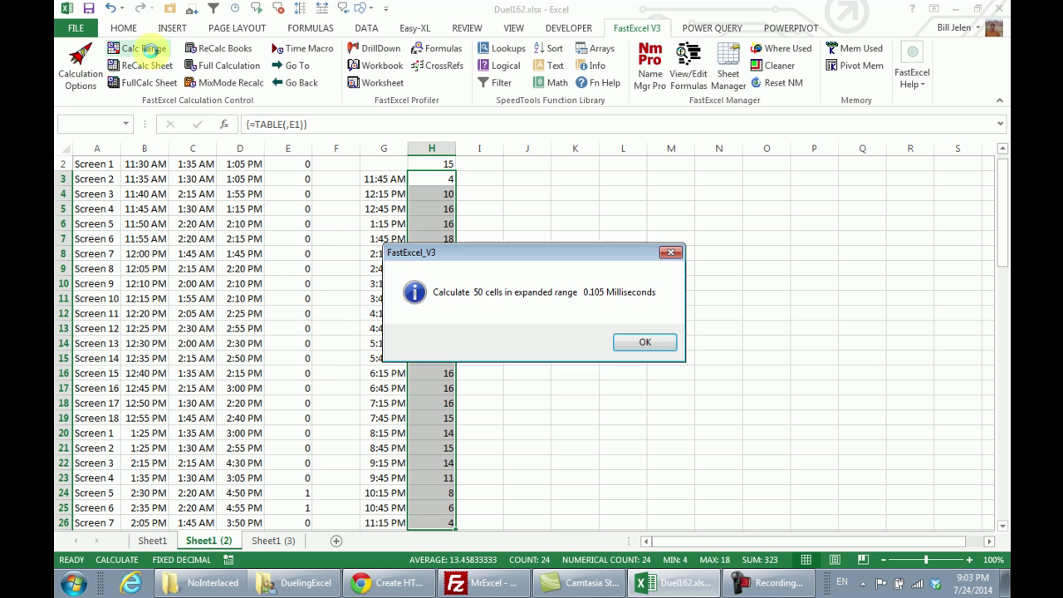
click(630, 342)
click(144, 50)
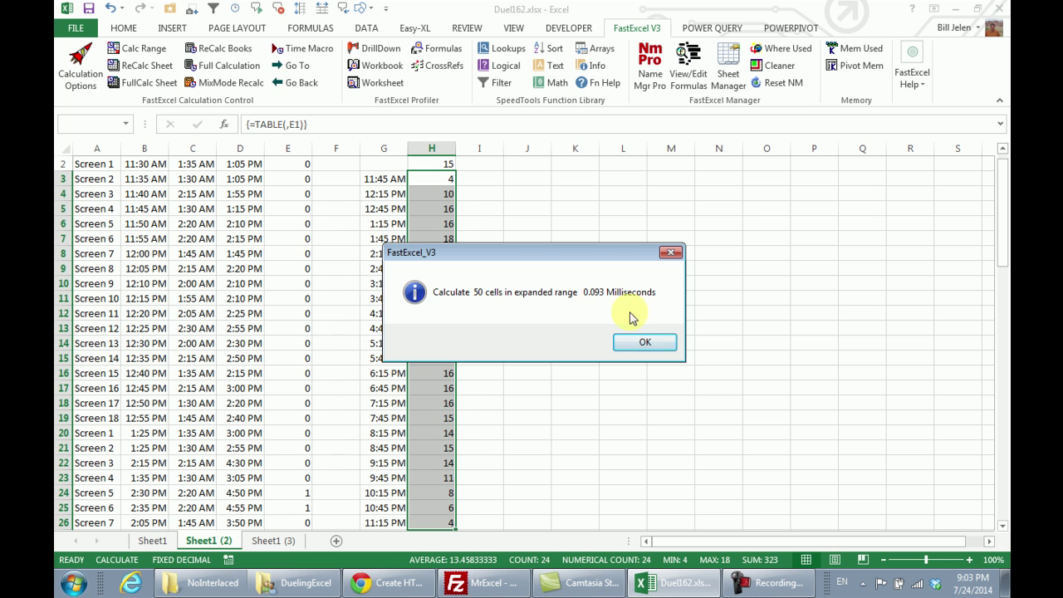
click(644, 344)
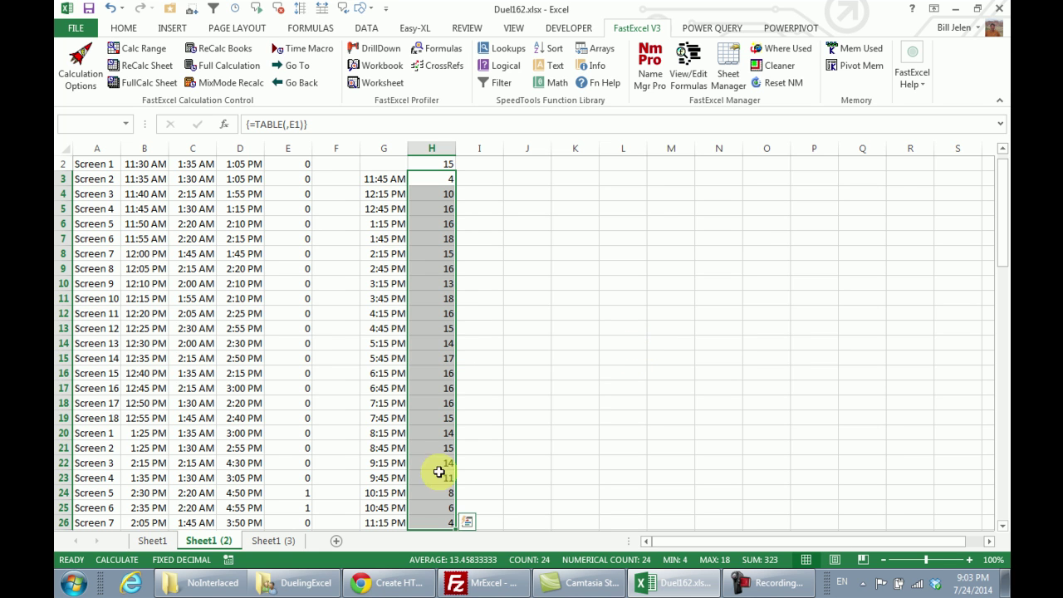
click(274, 540)
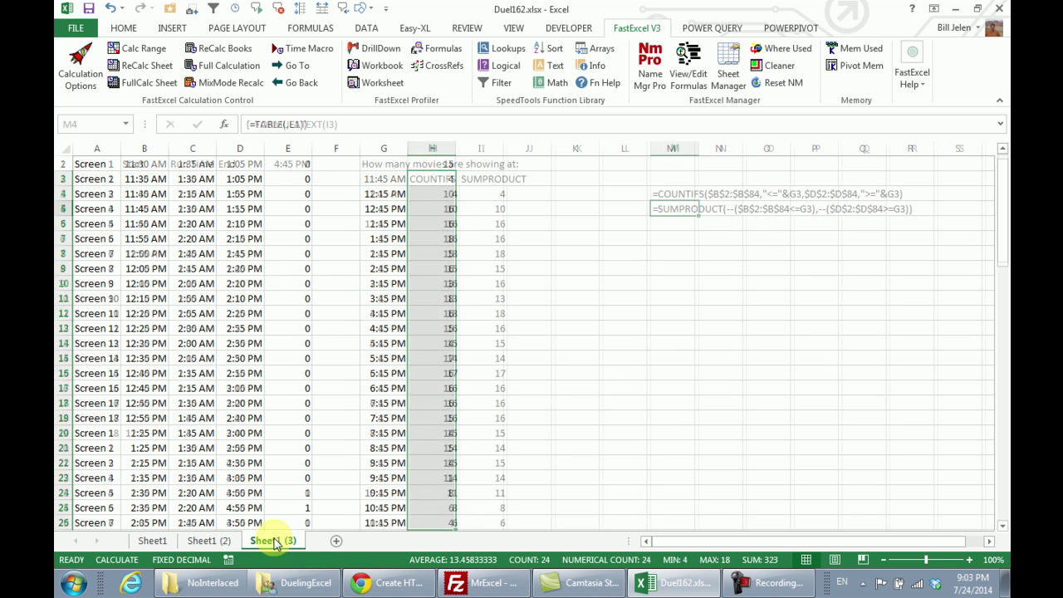
- Time the H3:H26 COUNTIFS counts with FastExcel Calc Range three times (1.483 and 2.262 ms)
click(445, 194)
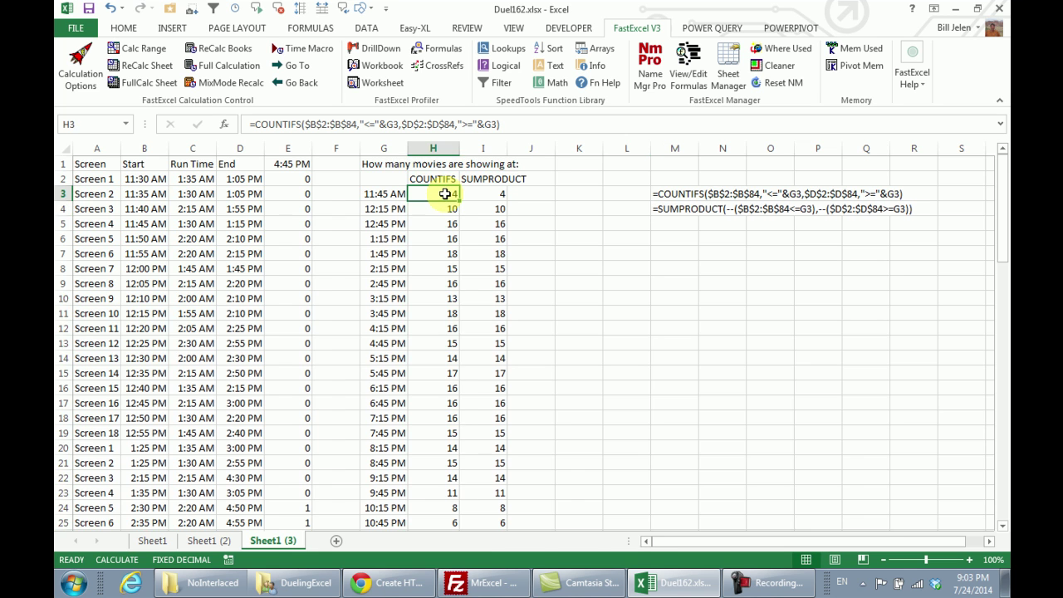
key(ctrl+shift+Down)
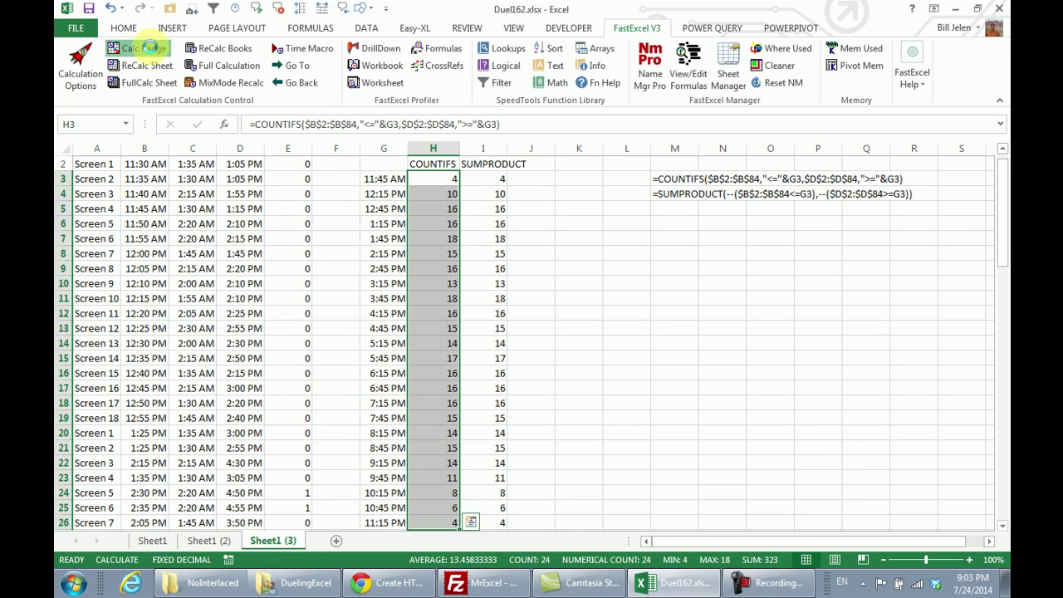
click(141, 48)
click(642, 342)
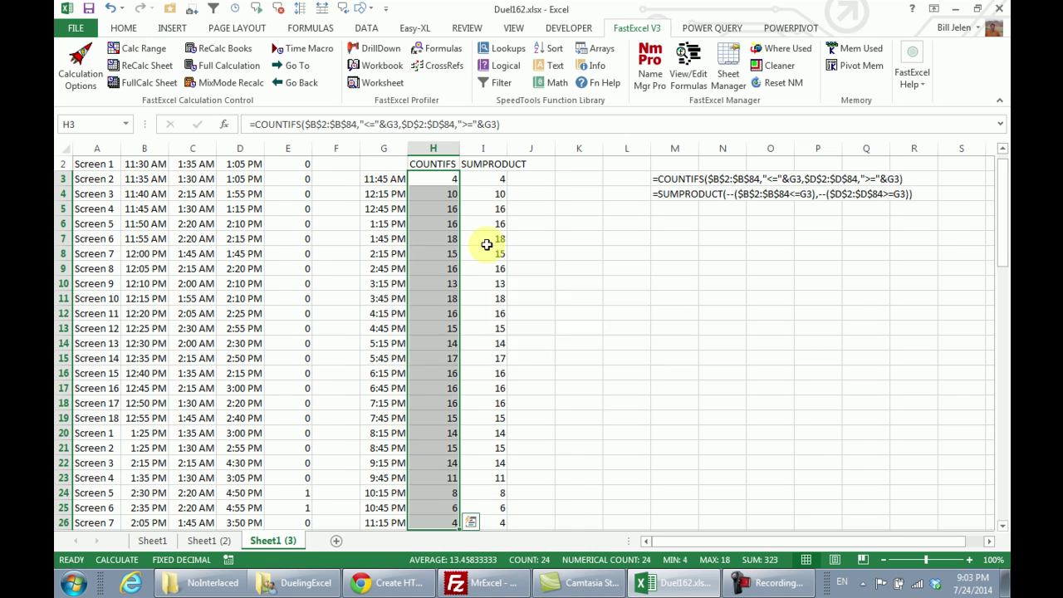
click(144, 48)
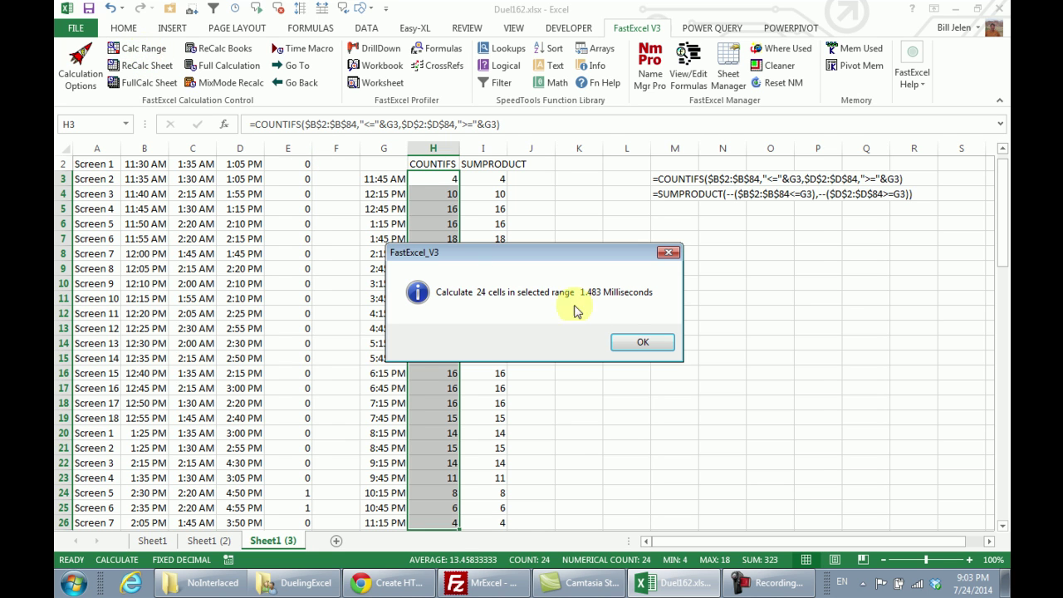
click(640, 341)
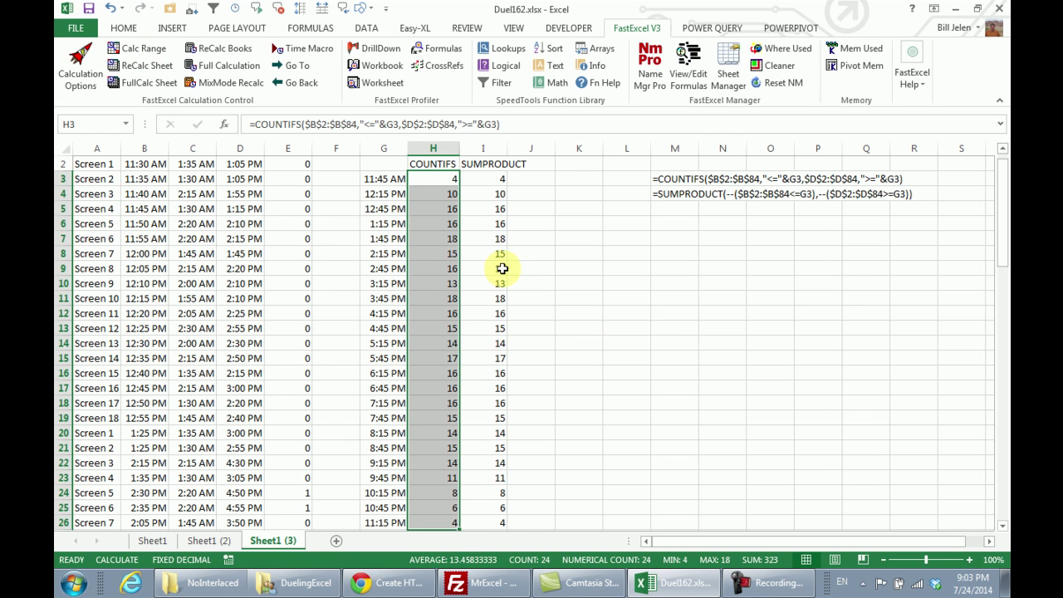
click(144, 48)
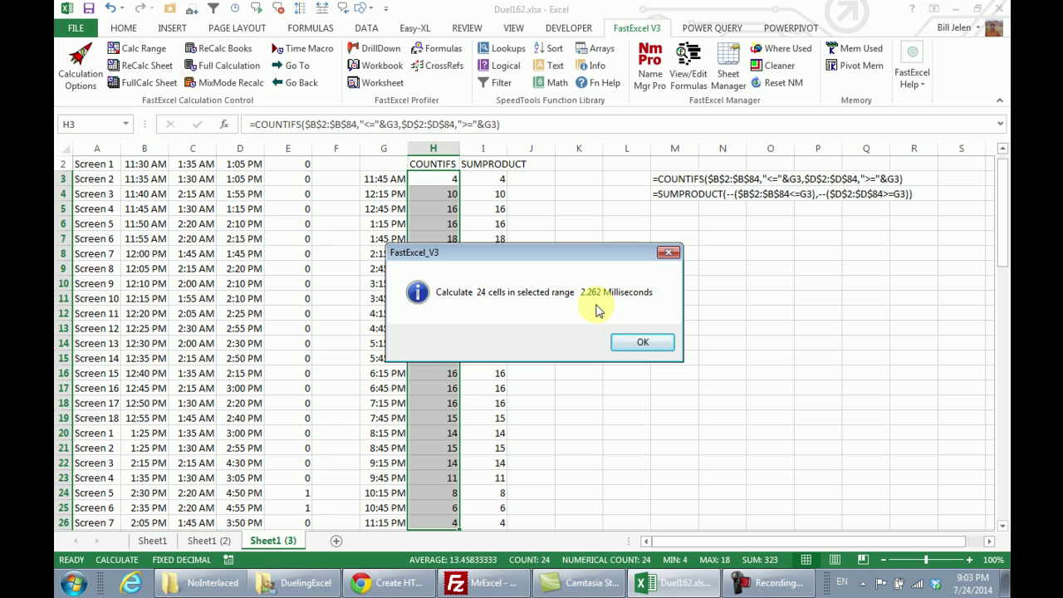
click(644, 343)
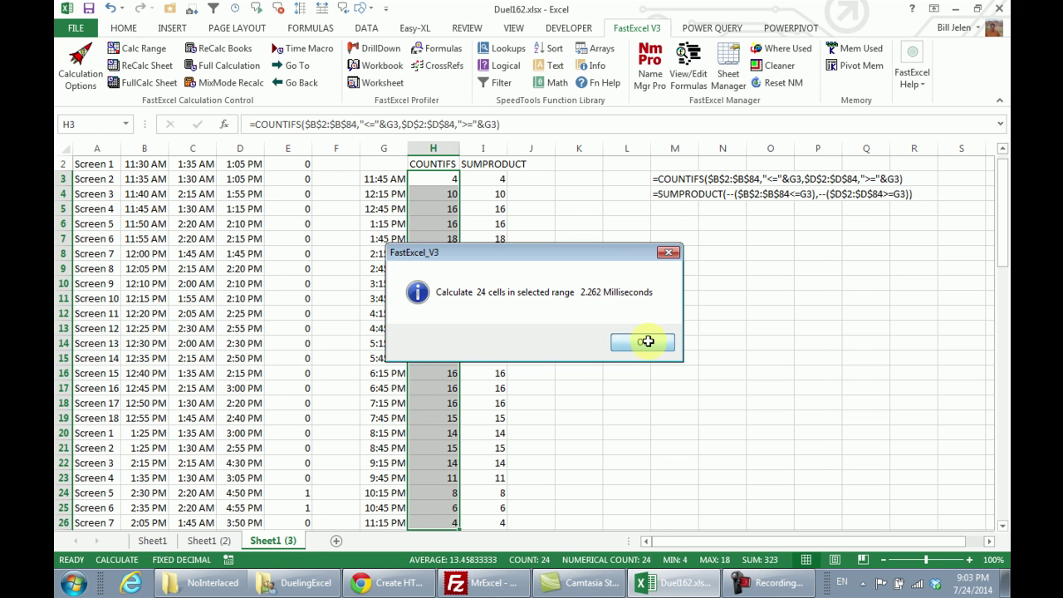
- Select the SUMPRODUCT counts in I3:I26 and time three recalculations: 1.346, 1.309 and 1.374 ms
click(493, 180)
key(ctrl+shift+Down)
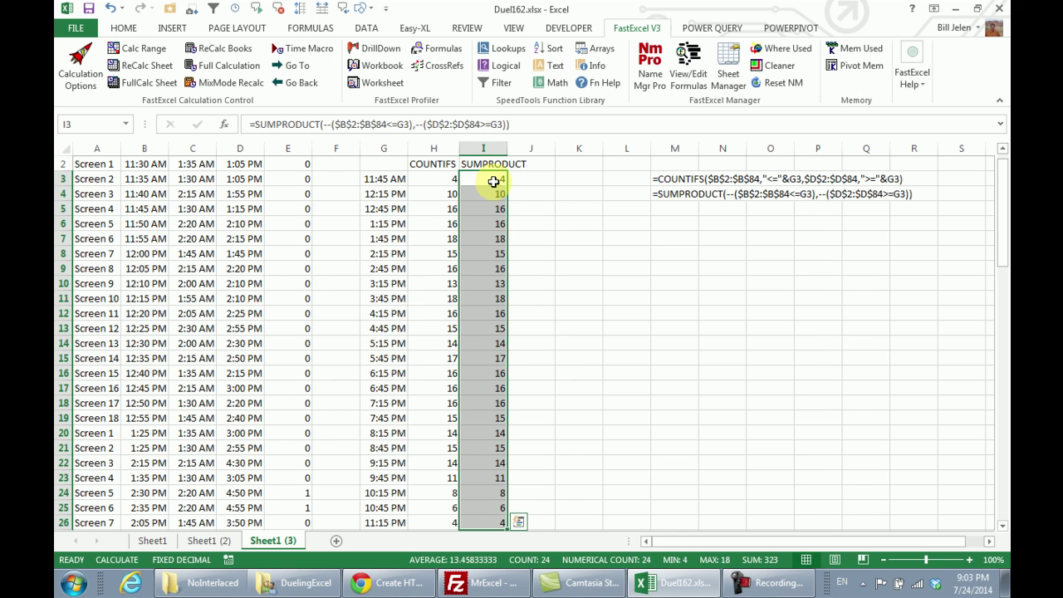
click(147, 51)
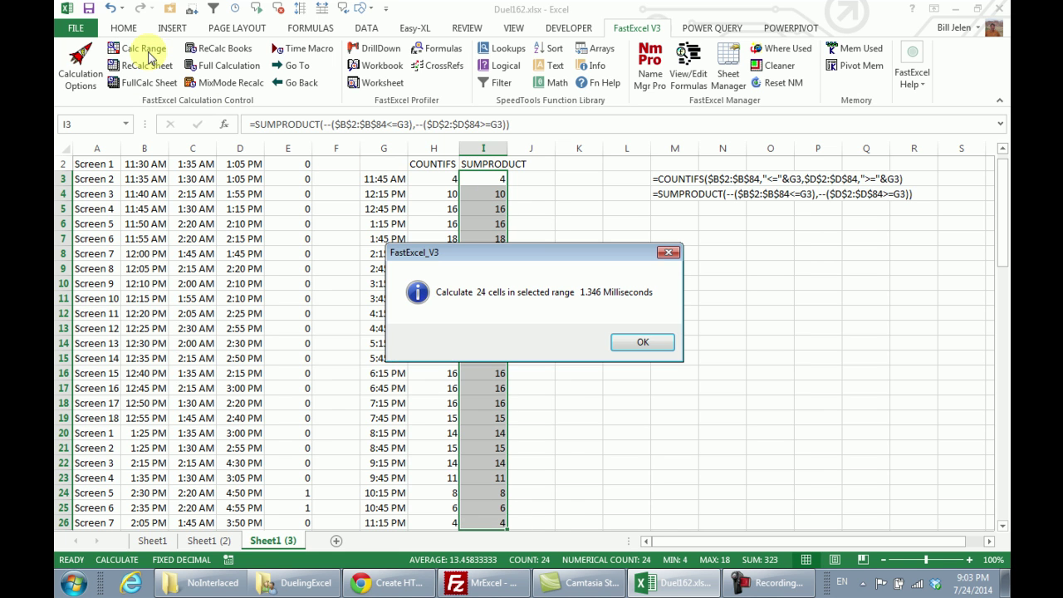
click(636, 340)
click(160, 56)
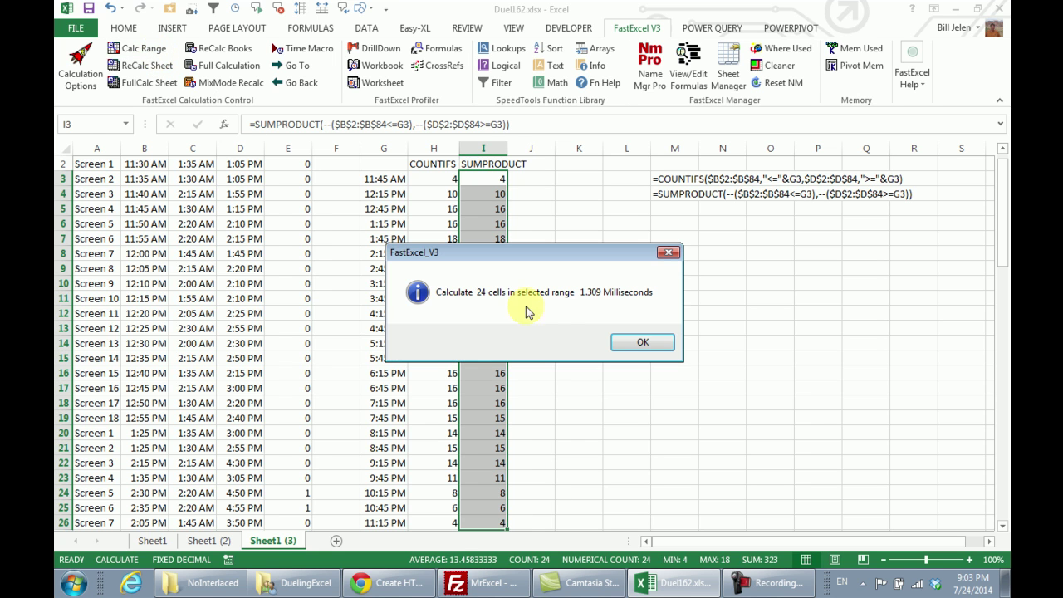
click(633, 348)
click(150, 53)
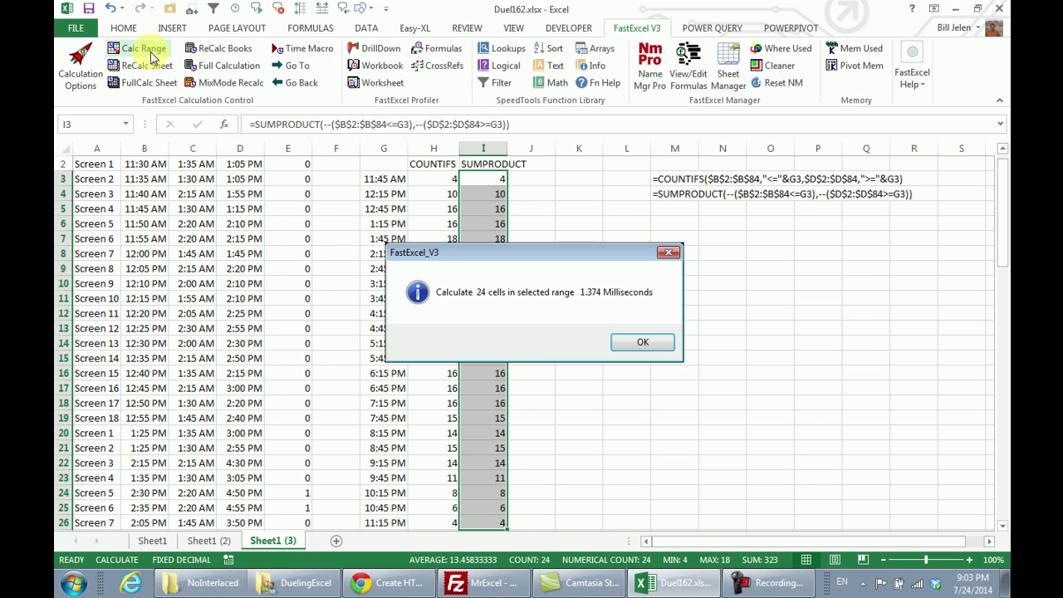
click(630, 345)
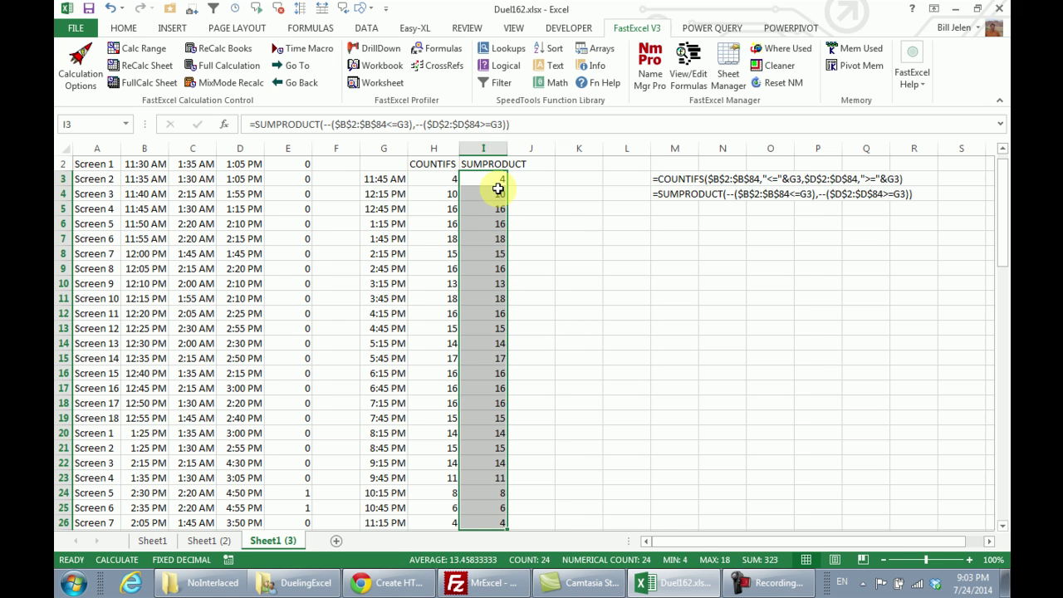
- Select the COUNTIFS counts in H3:H26 and time three recalculations: 1.416, 0.993 and 0.794 ms
click(440, 180)
key(ctrl+shift+Down)
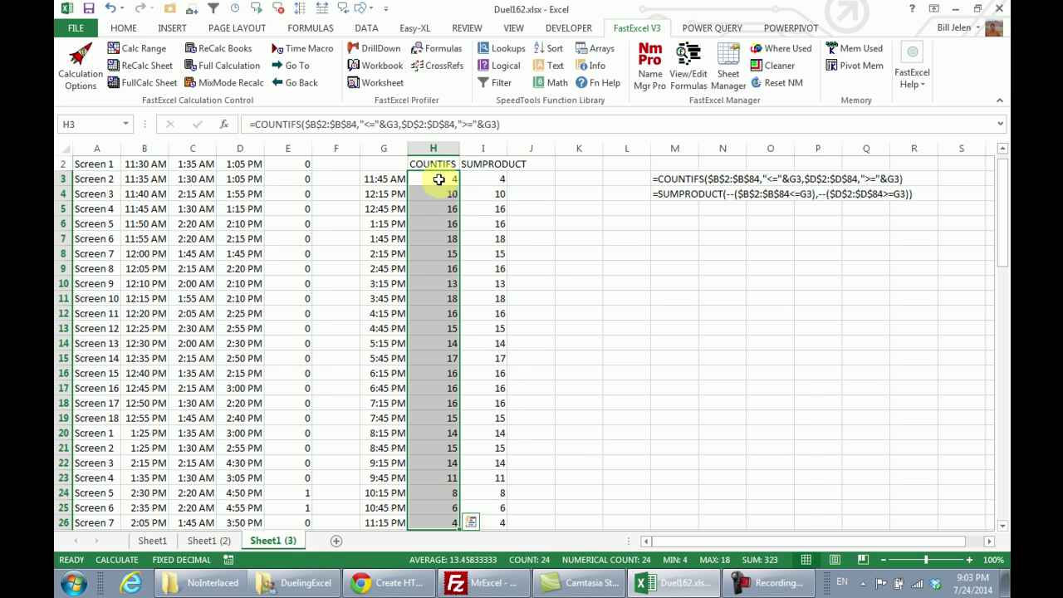
click(143, 50)
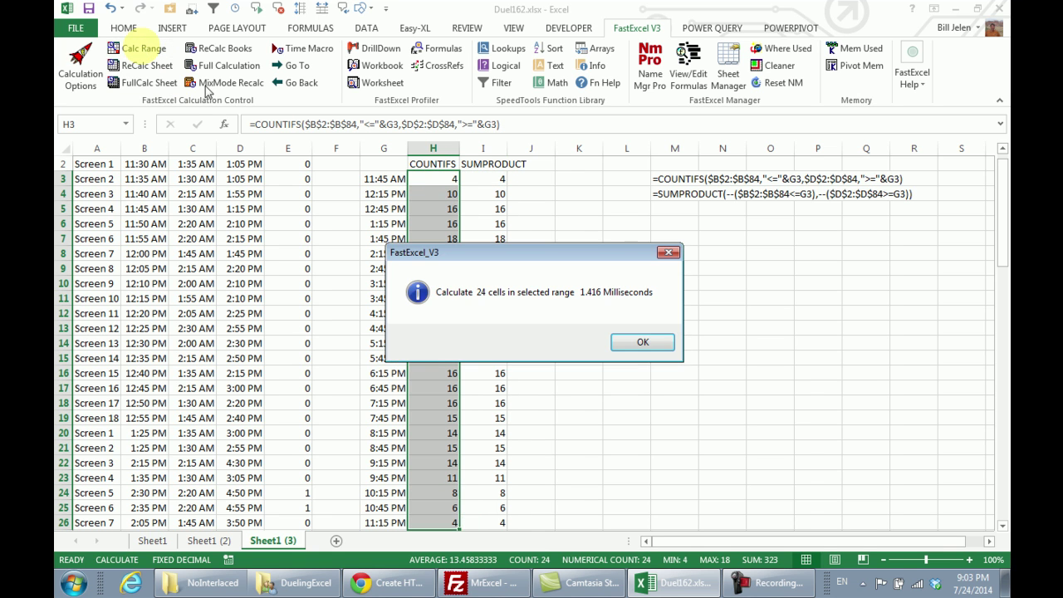
click(646, 349)
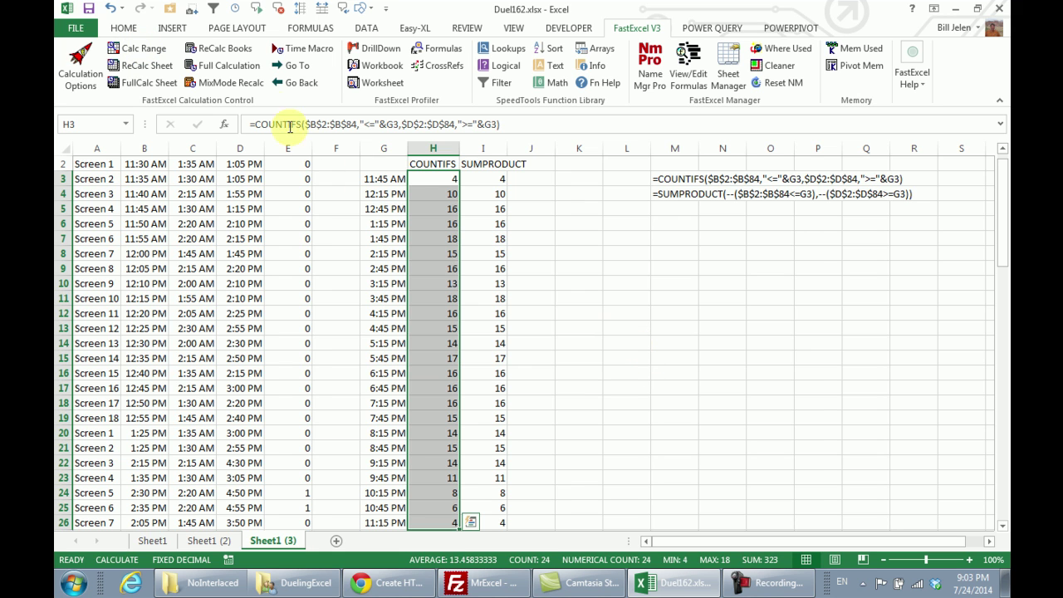
click(153, 53)
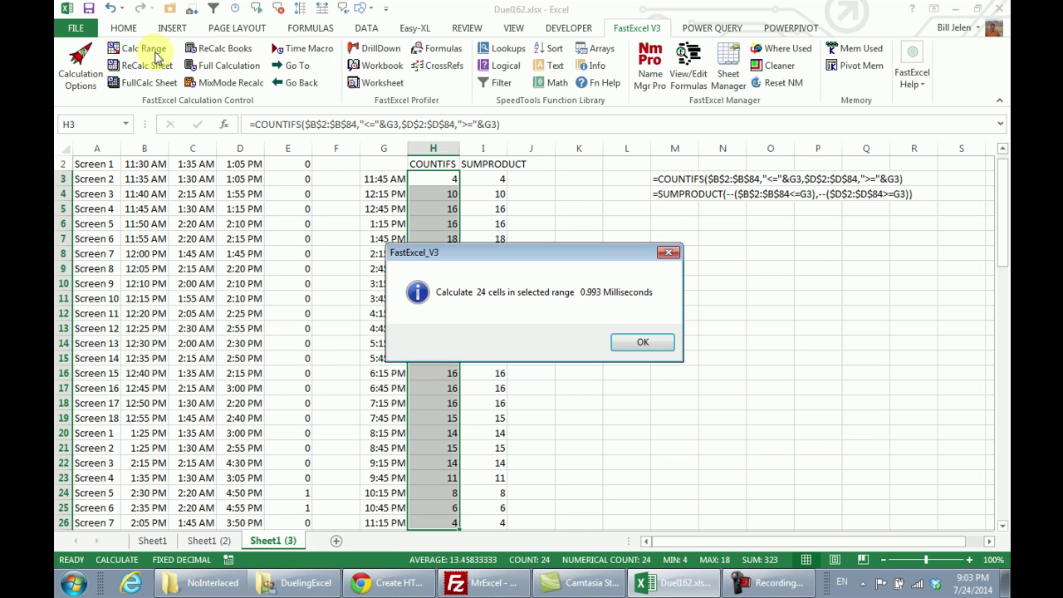
click(643, 343)
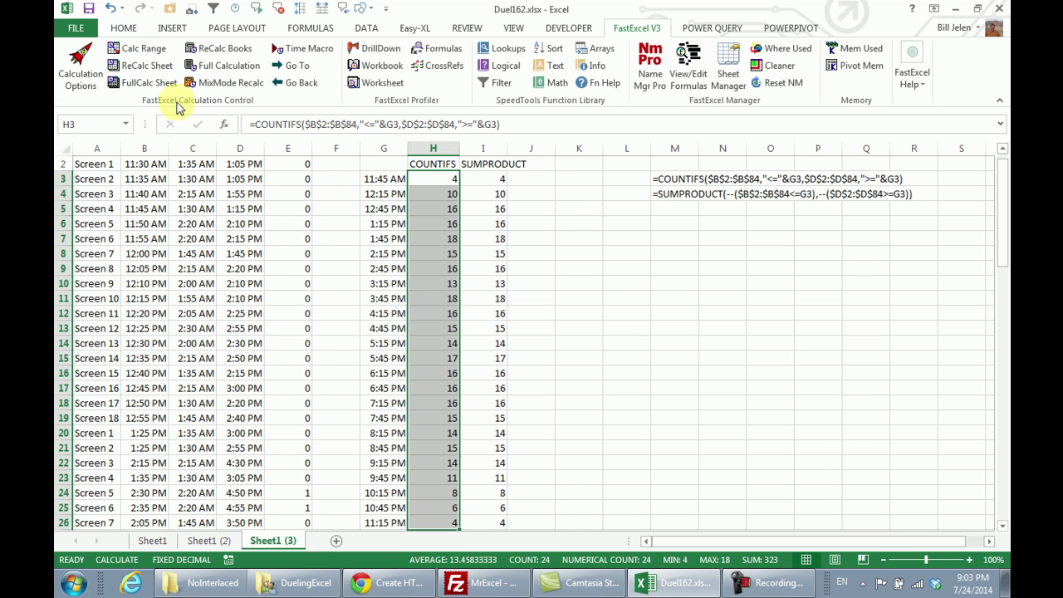
click(150, 50)
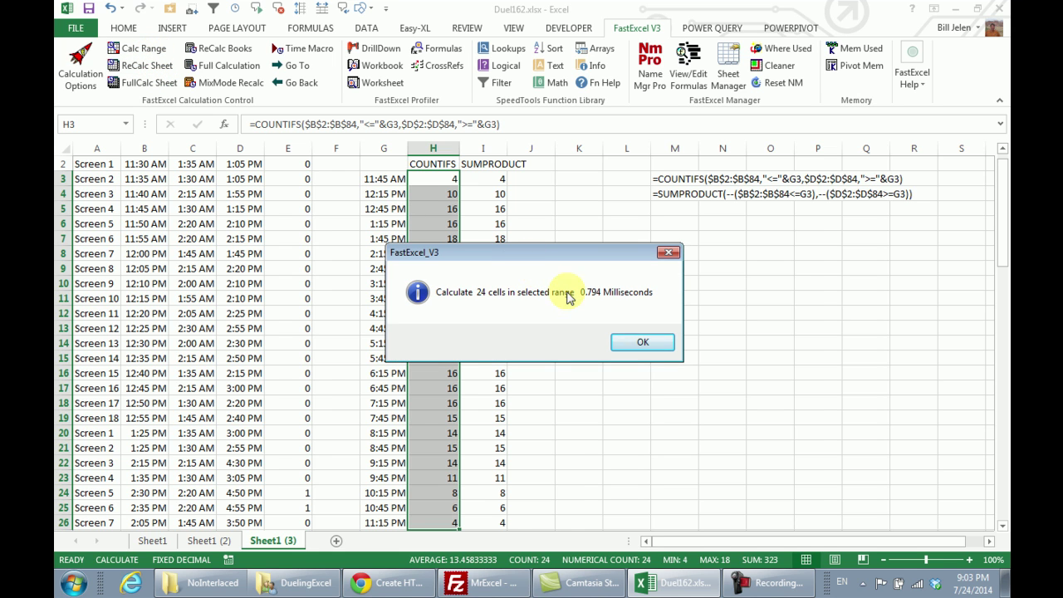
click(644, 343)
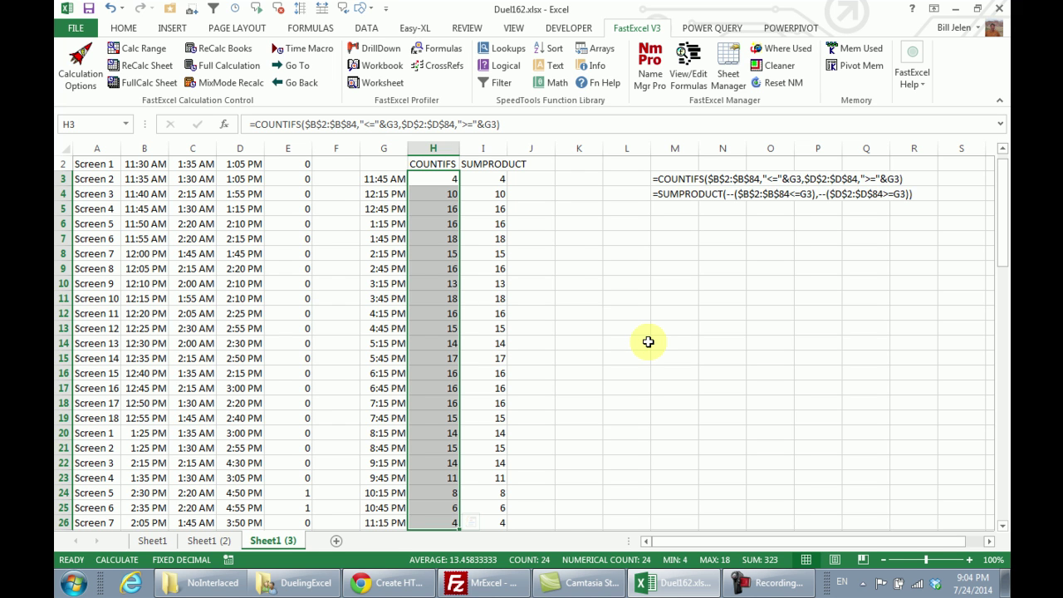